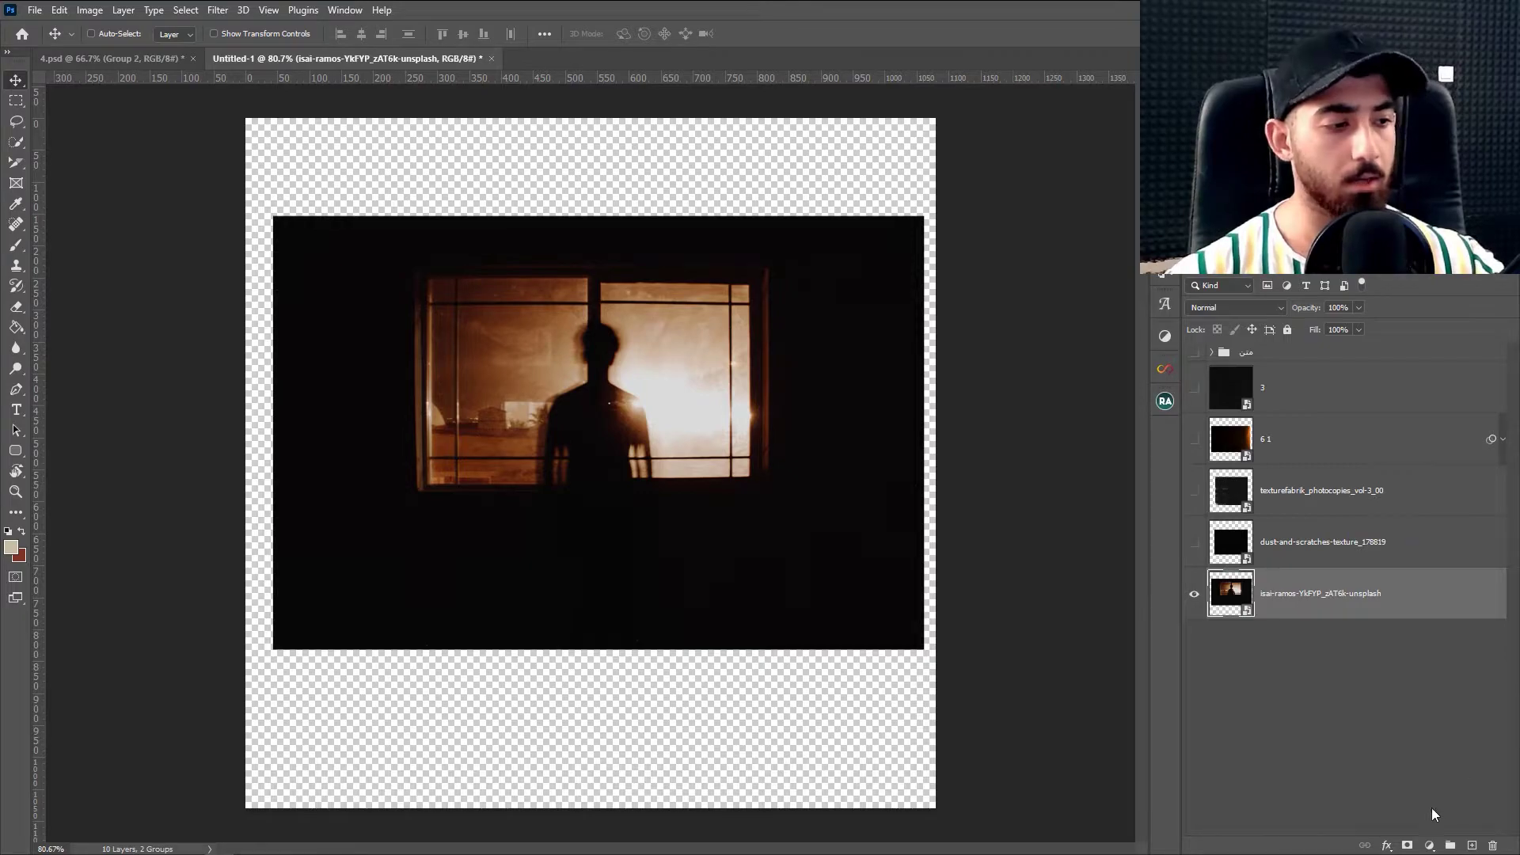
# Add a Solid Color fill layer and place it beneath the window silhouette photo
pyautogui.click(1428, 844)
pyautogui.click(1432, 566)
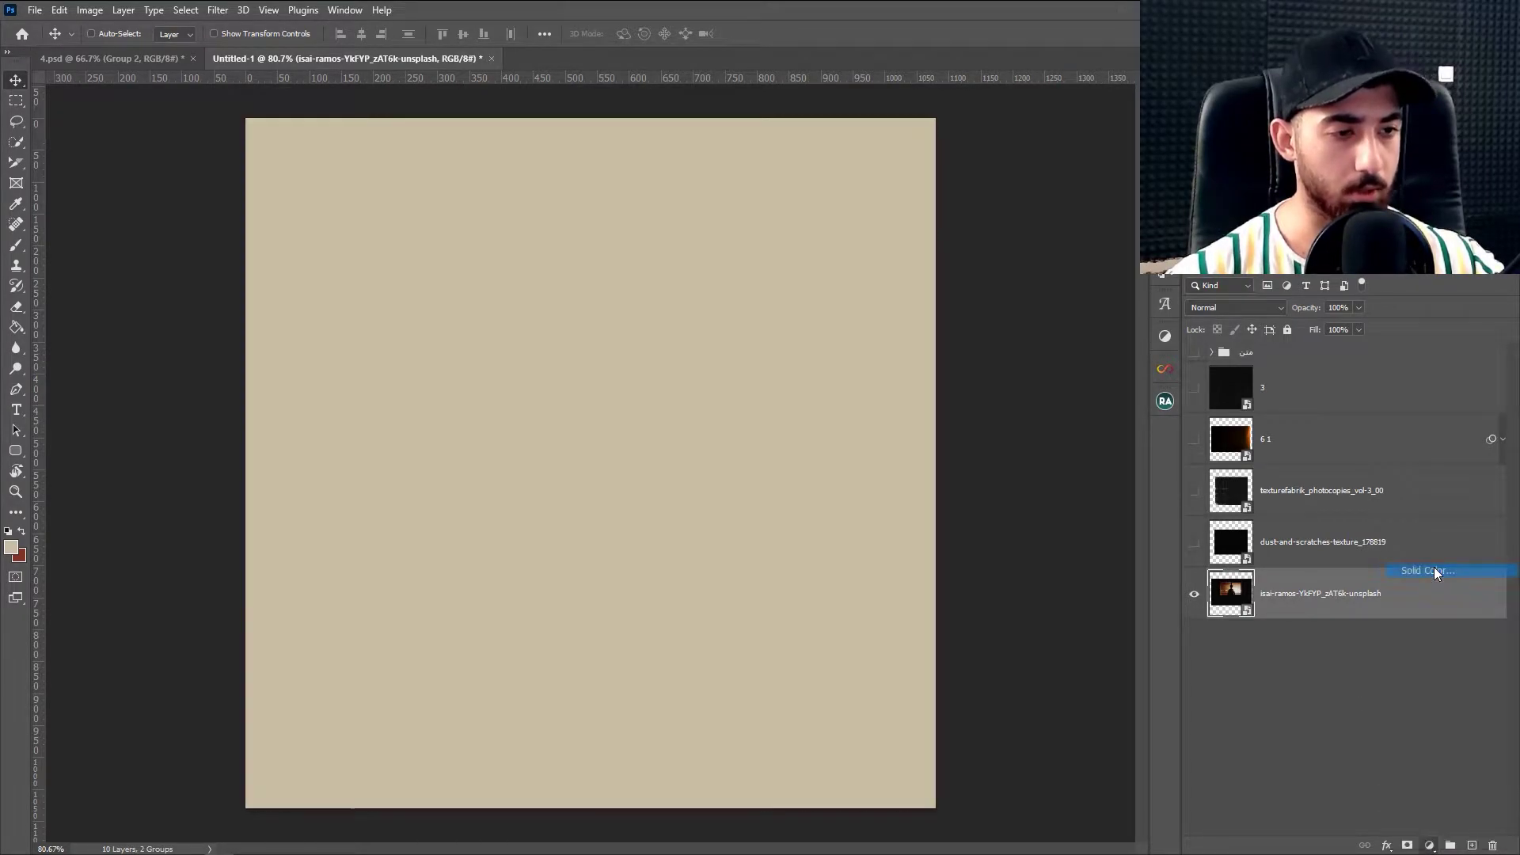
pyautogui.press('Return')
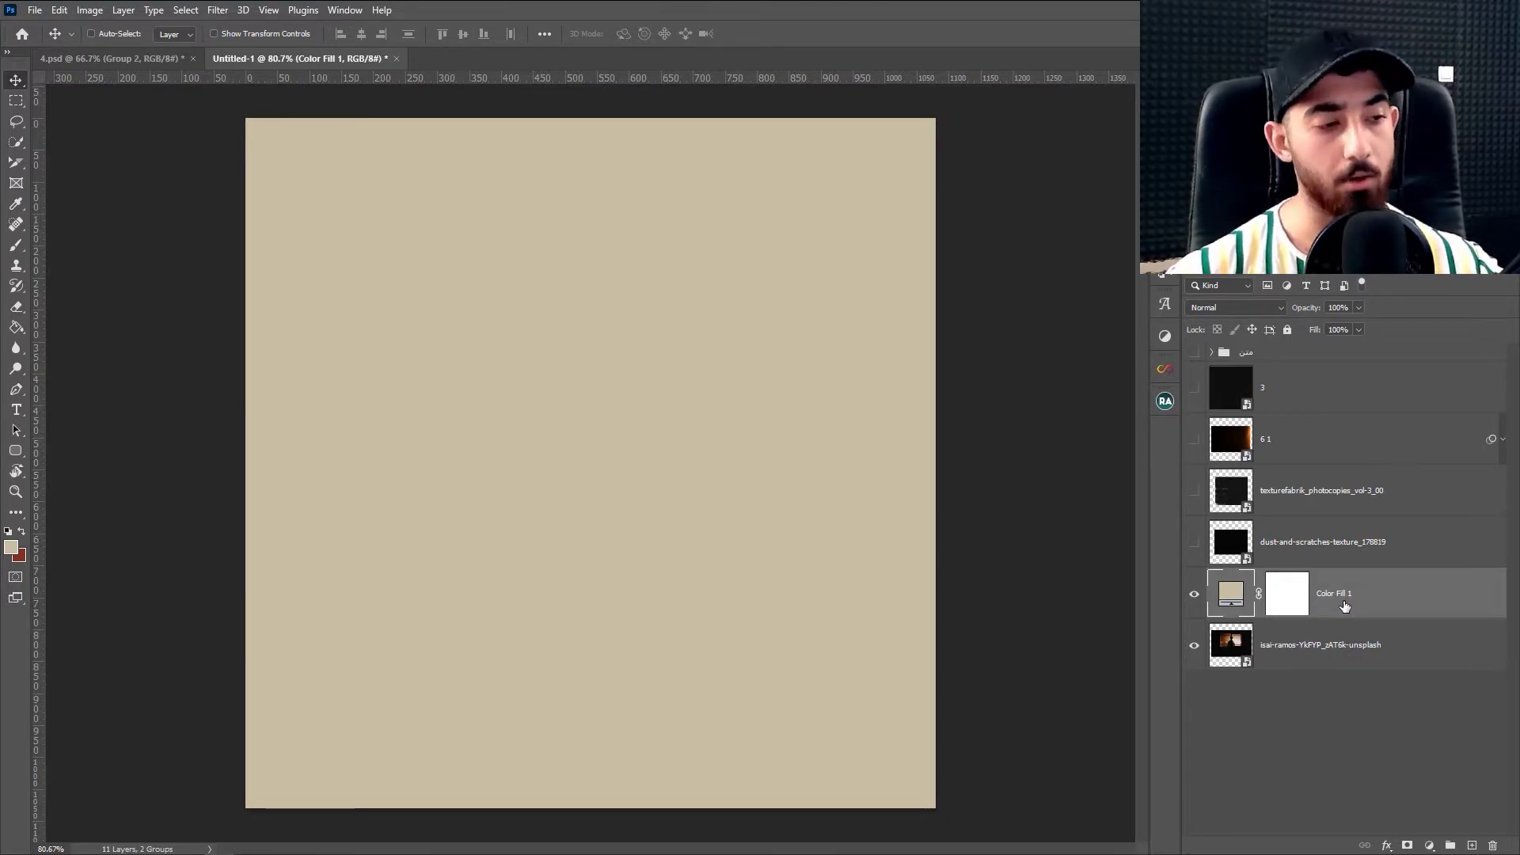
pyautogui.moveTo(1345, 593); pyautogui.dragTo(1248, 634)
# Recolor the fill layer to near-black 070506, sampled from the photo's dark wall, so it blends with the photo
pyautogui.doubleClick(1232, 645)
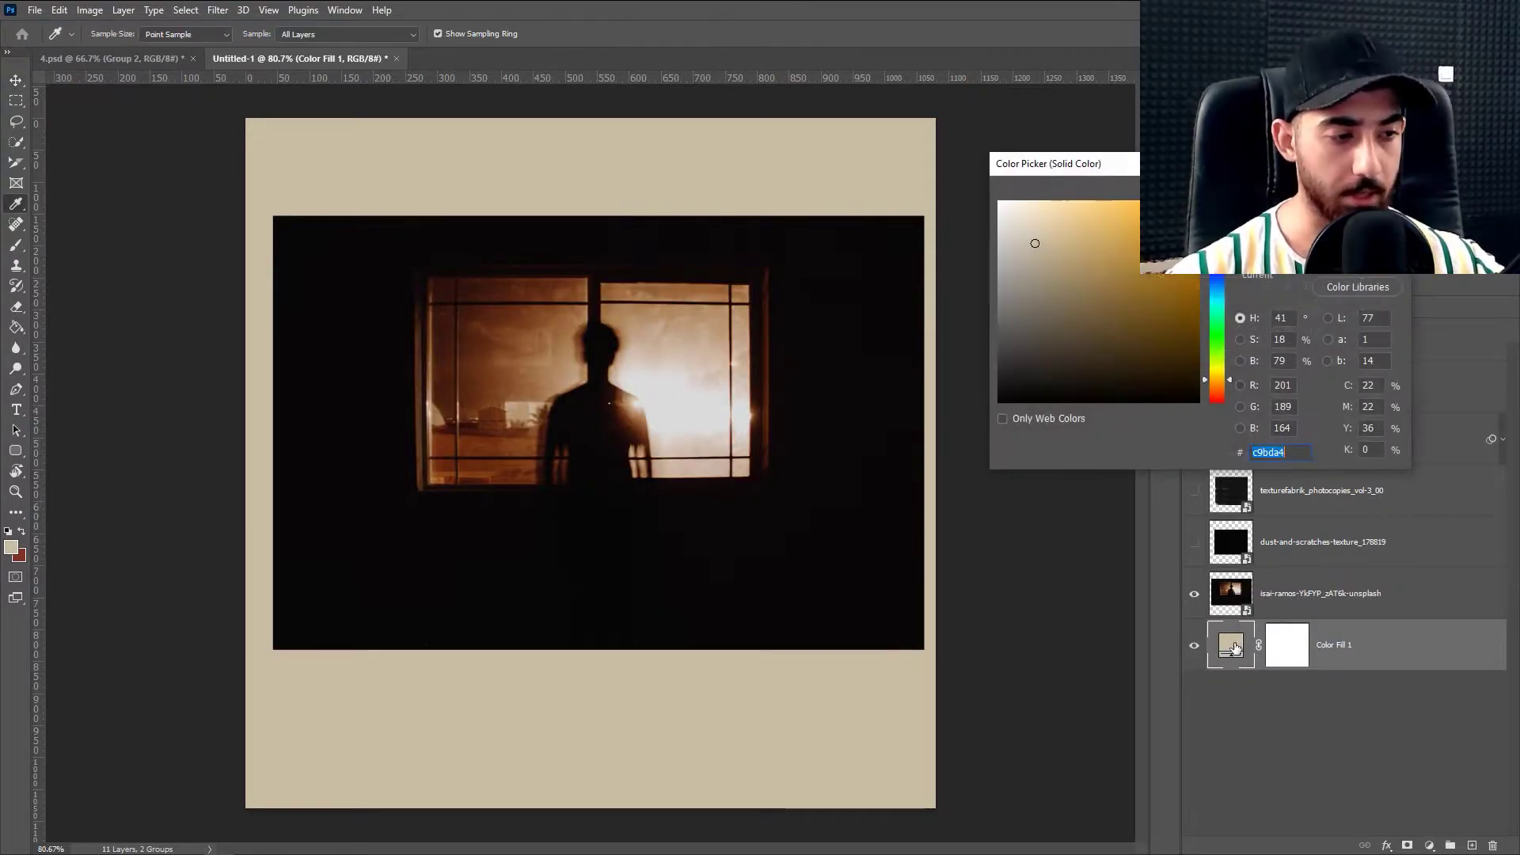
pyautogui.click(864, 273)
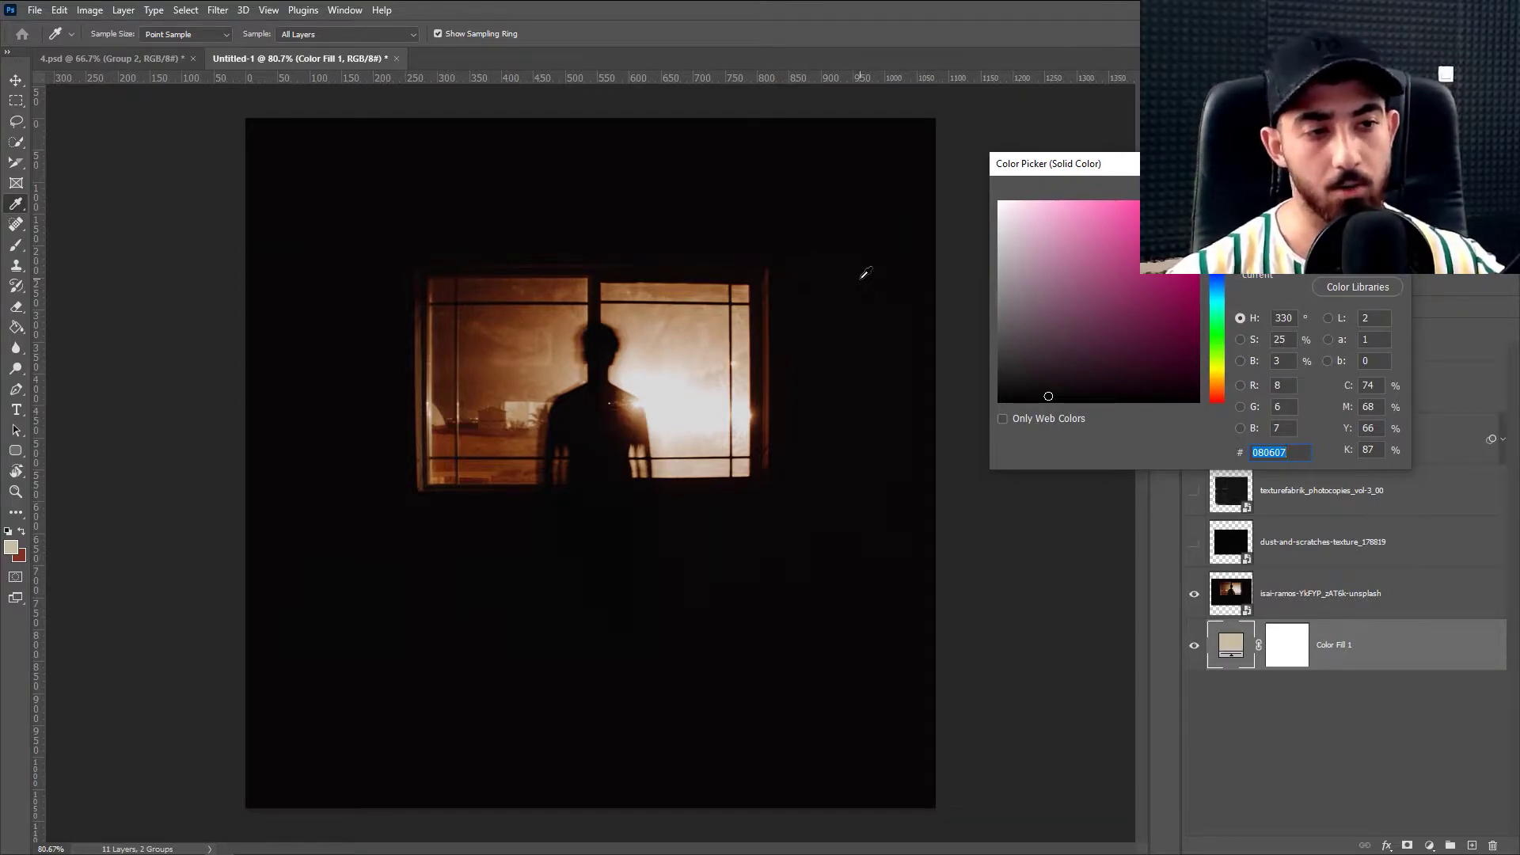
pyautogui.moveTo(658, 334); pyautogui.dragTo(539, 344)
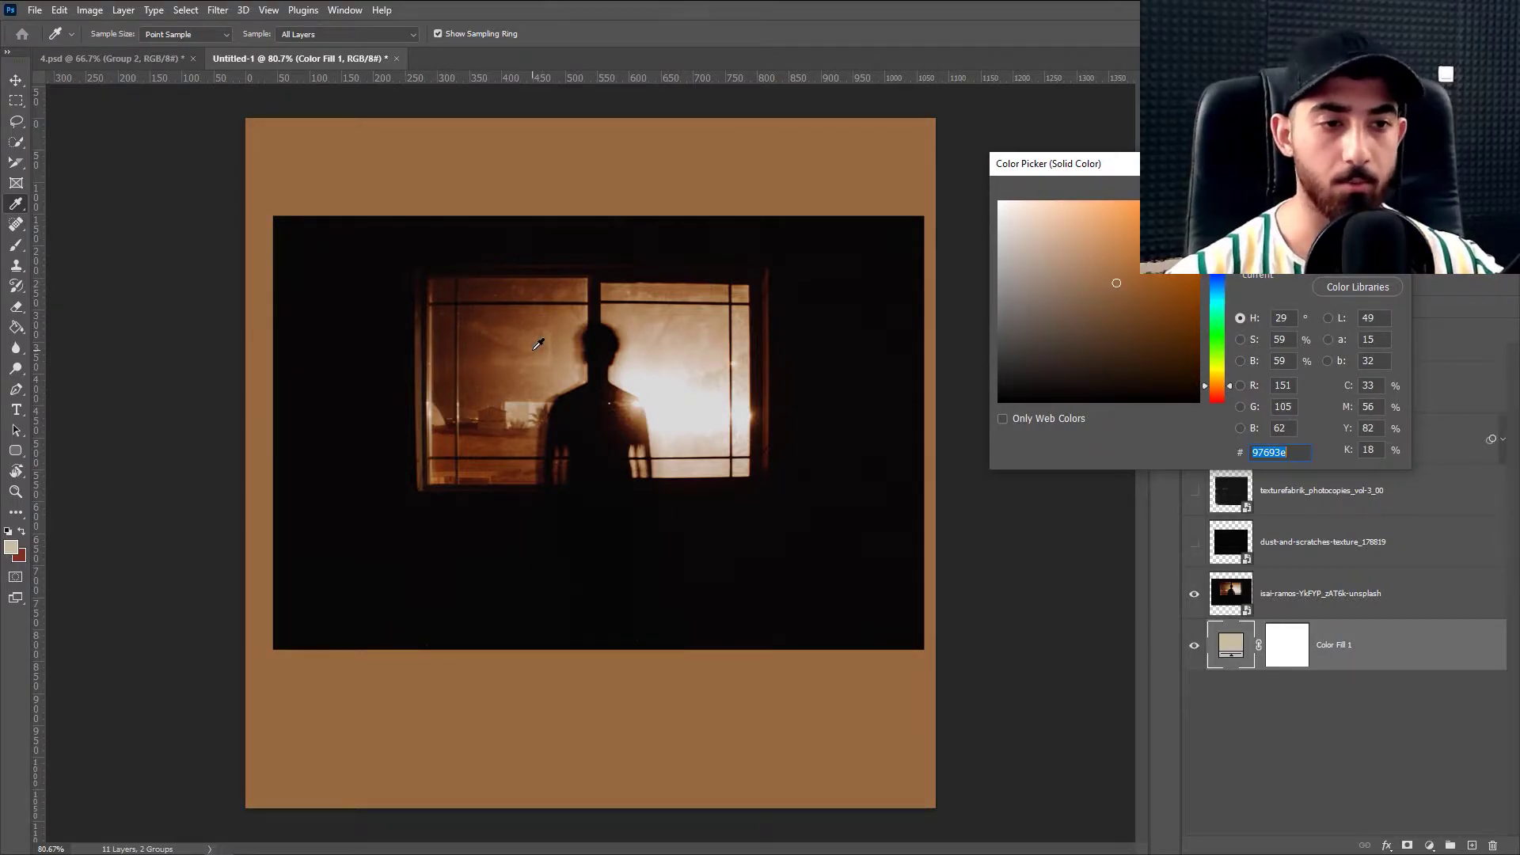
pyautogui.click(859, 387)
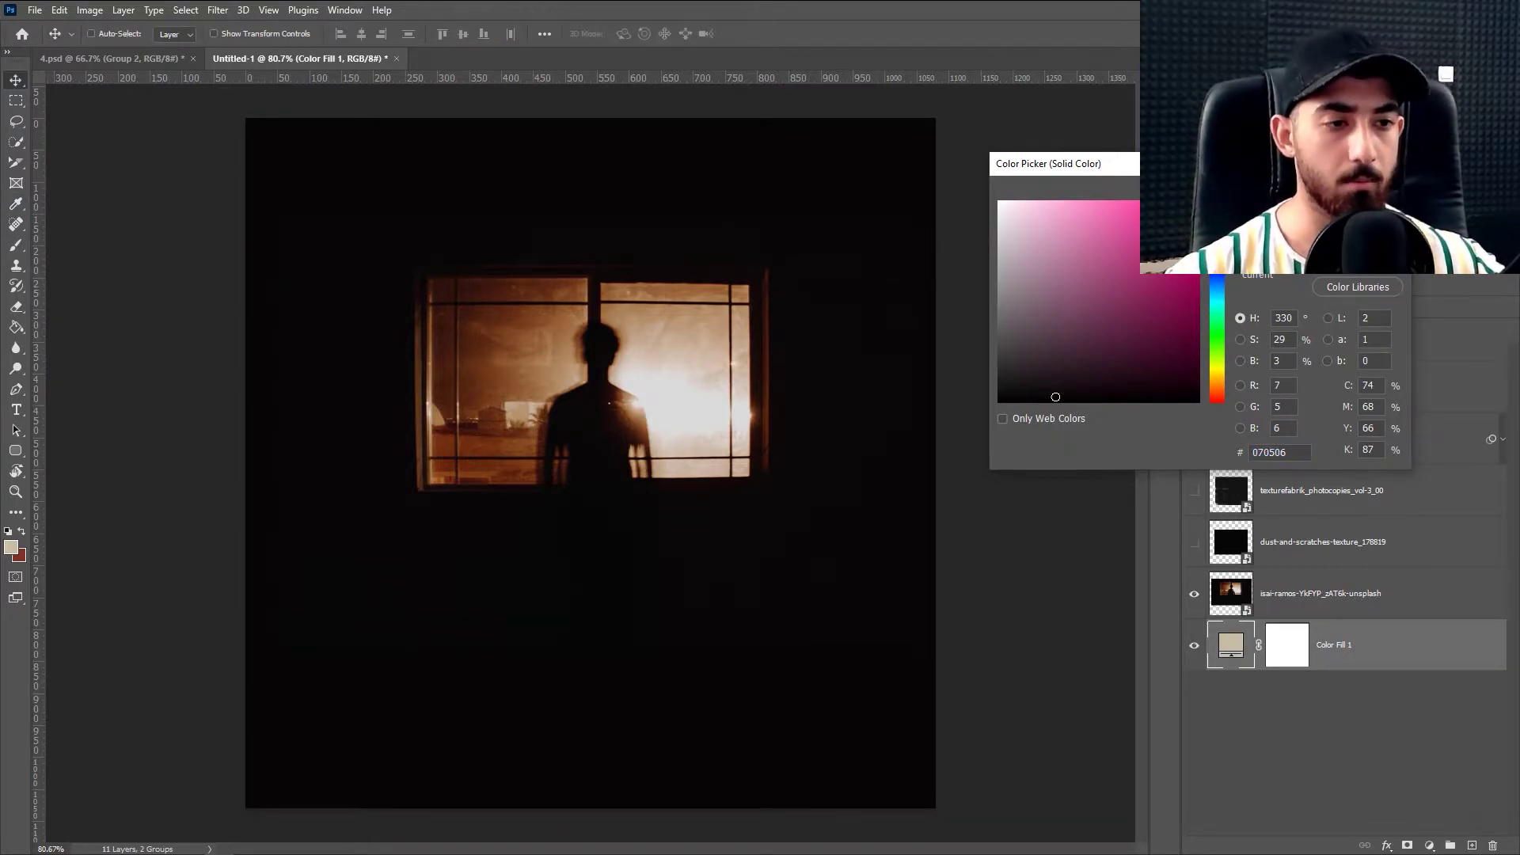
pyautogui.press('Return')
pyautogui.click(1228, 609)
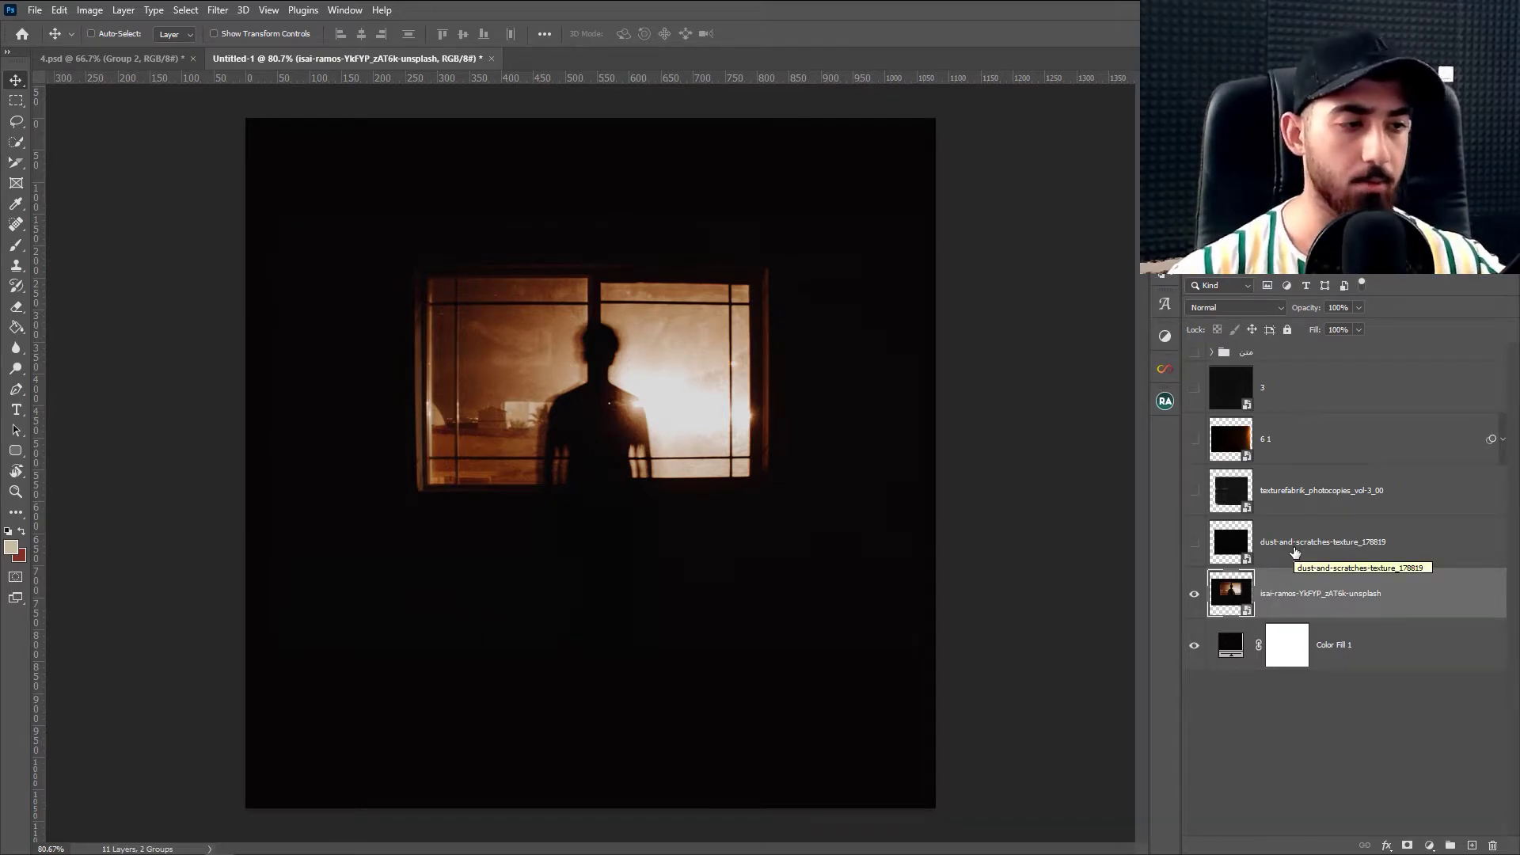
# Make the dust-and-scratches texture layer visible and set its blend mode to Screen
pyautogui.click(1295, 552)
pyautogui.click(1193, 543)
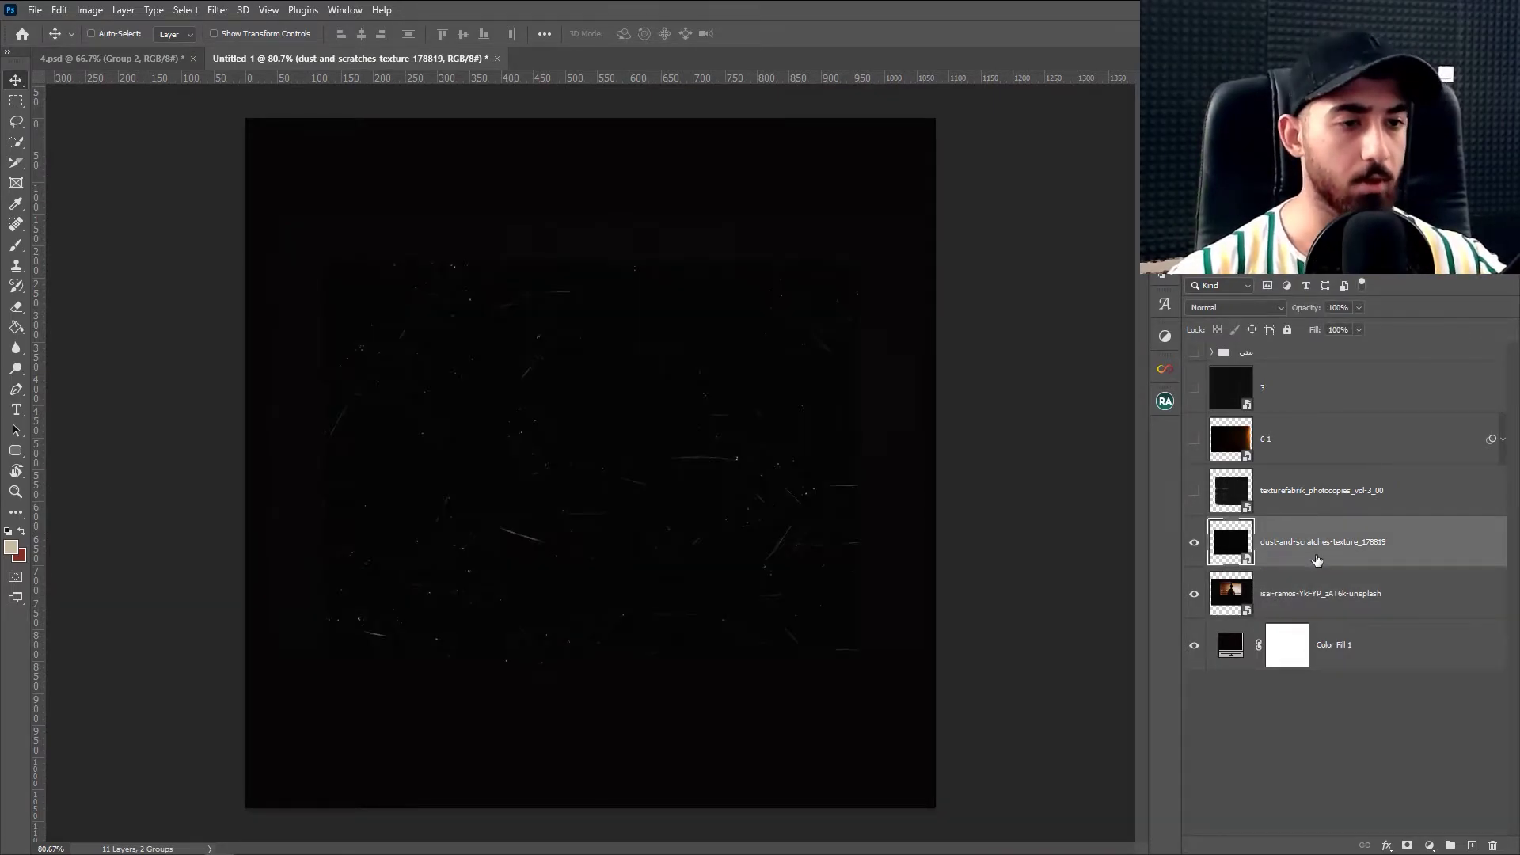
pyautogui.hotkey('ctrl', 't')
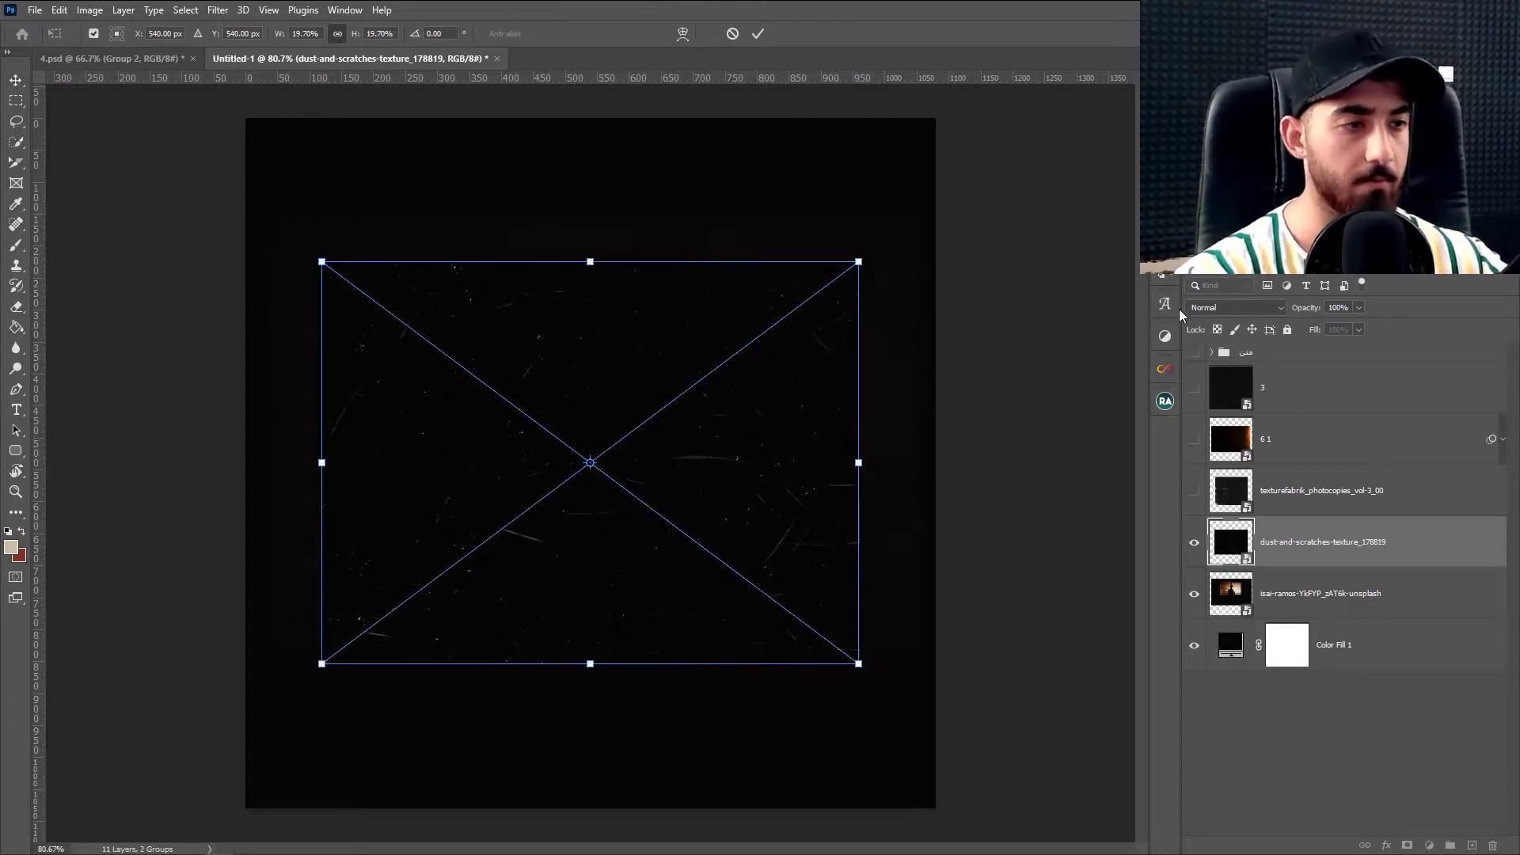
pyautogui.click(1222, 311)
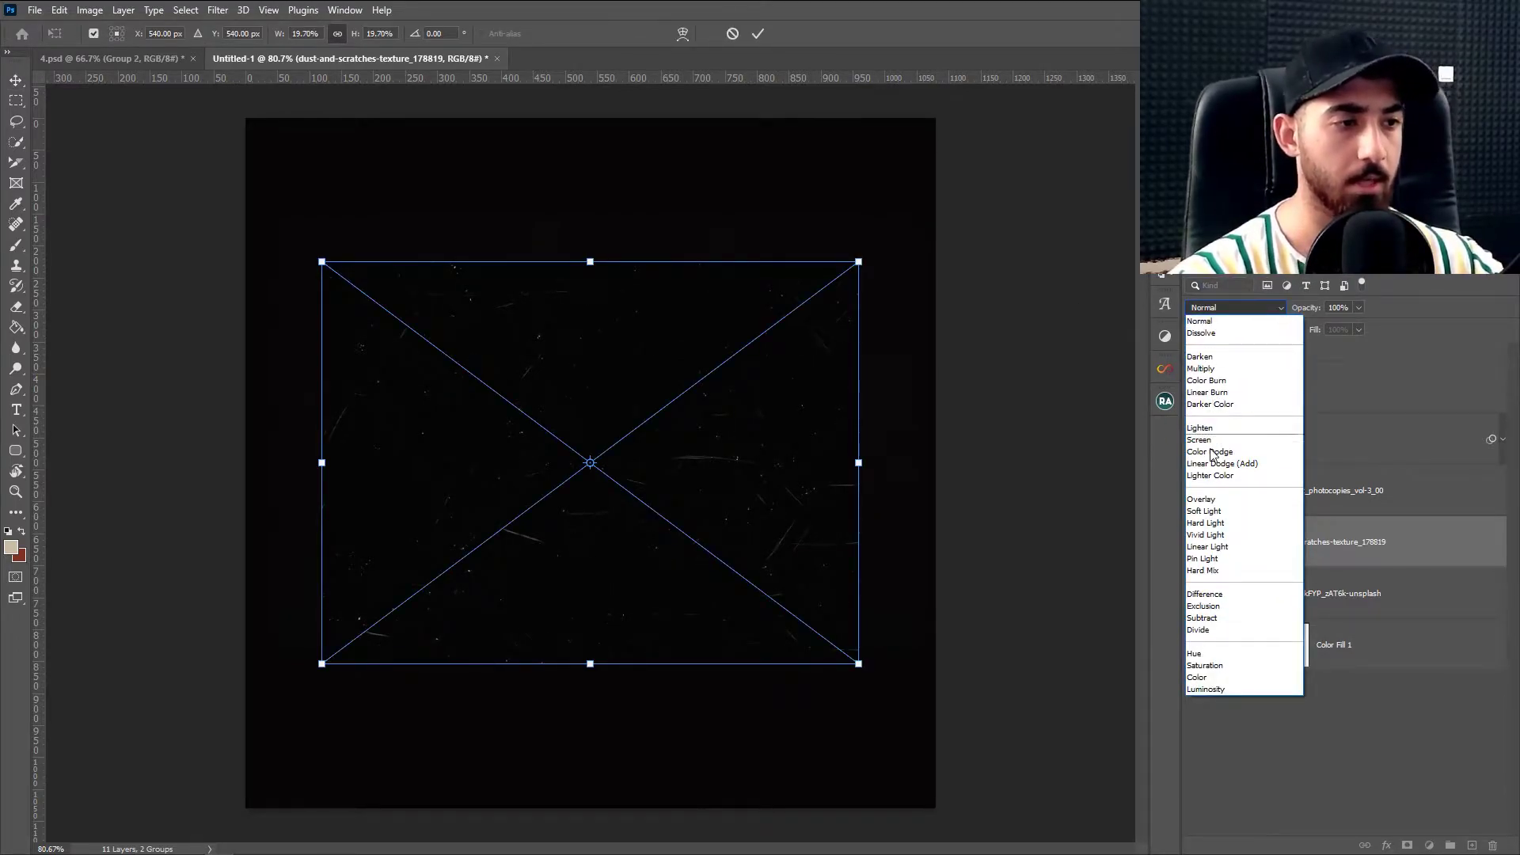
pyautogui.click(1235, 437)
# Enlarge and reposition the dust-and-scratches texture so it covers the whole canvas
pyautogui.moveTo(322, 261); pyautogui.dragTo(217, 183)
pyautogui.moveTo(544, 649); pyautogui.dragTo(633, 807)
pyautogui.moveTo(634, 707); pyautogui.dragTo(666, 707)
pyautogui.press('Return')
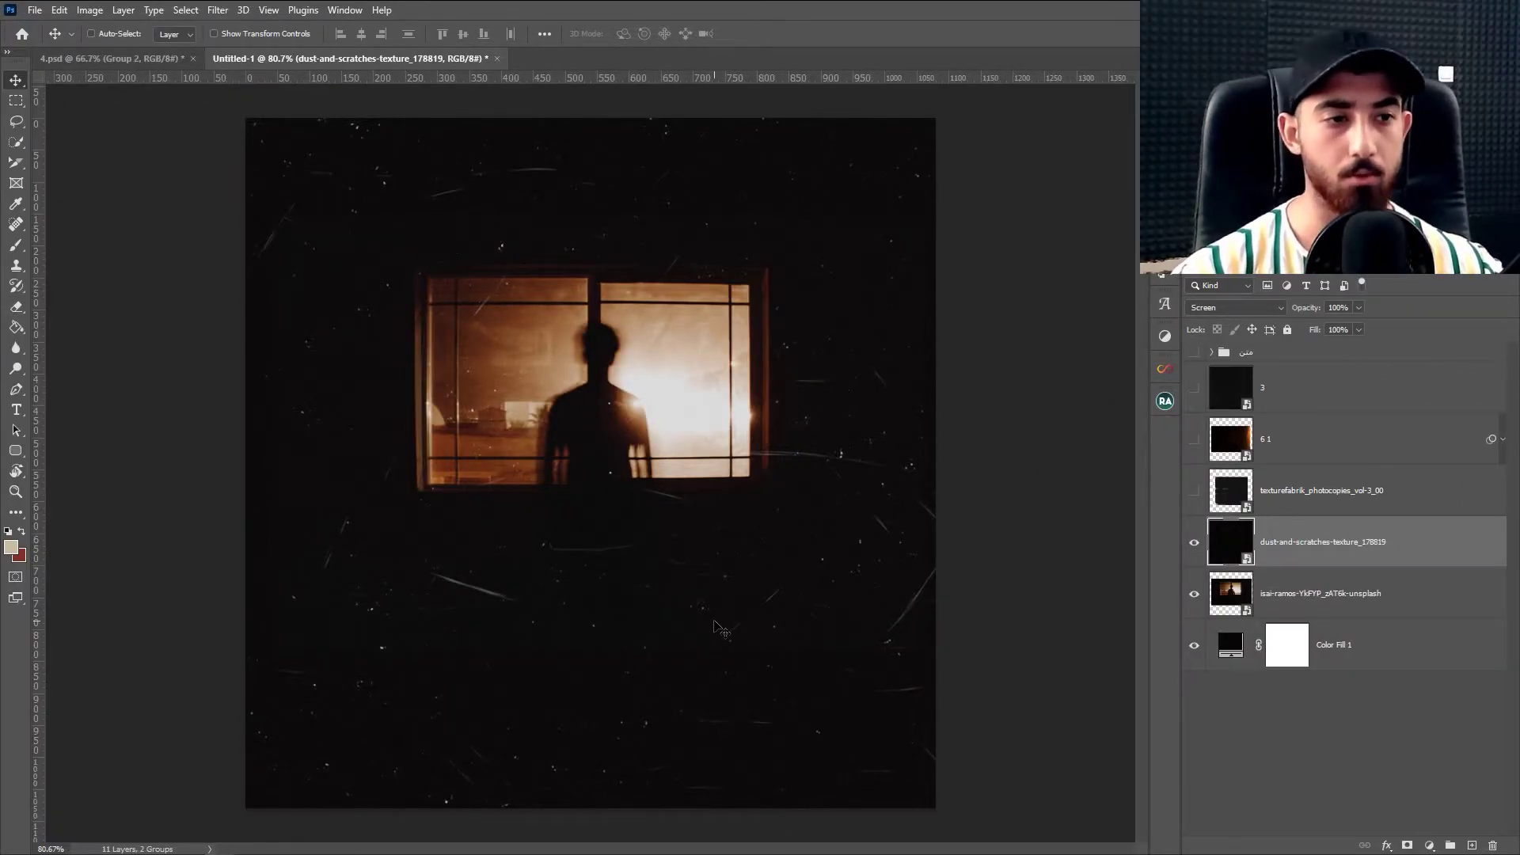
# Add a Levels adjustment clipped to the dust-and-scratches texture and set its midtones to 0.87
pyautogui.click(1430, 845)
pyautogui.click(1416, 631)
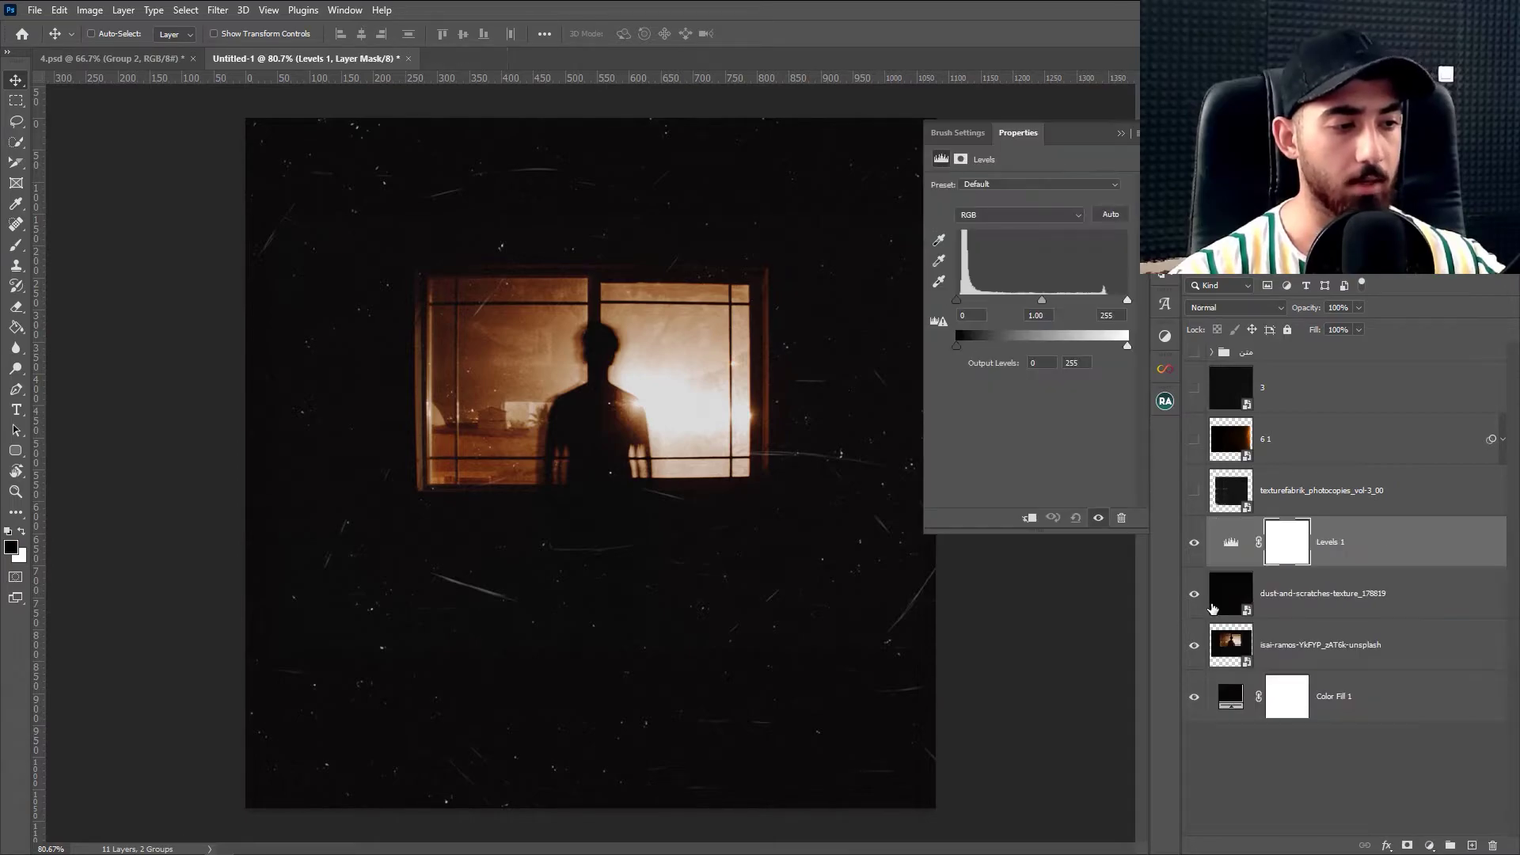
pyautogui.click(1028, 517)
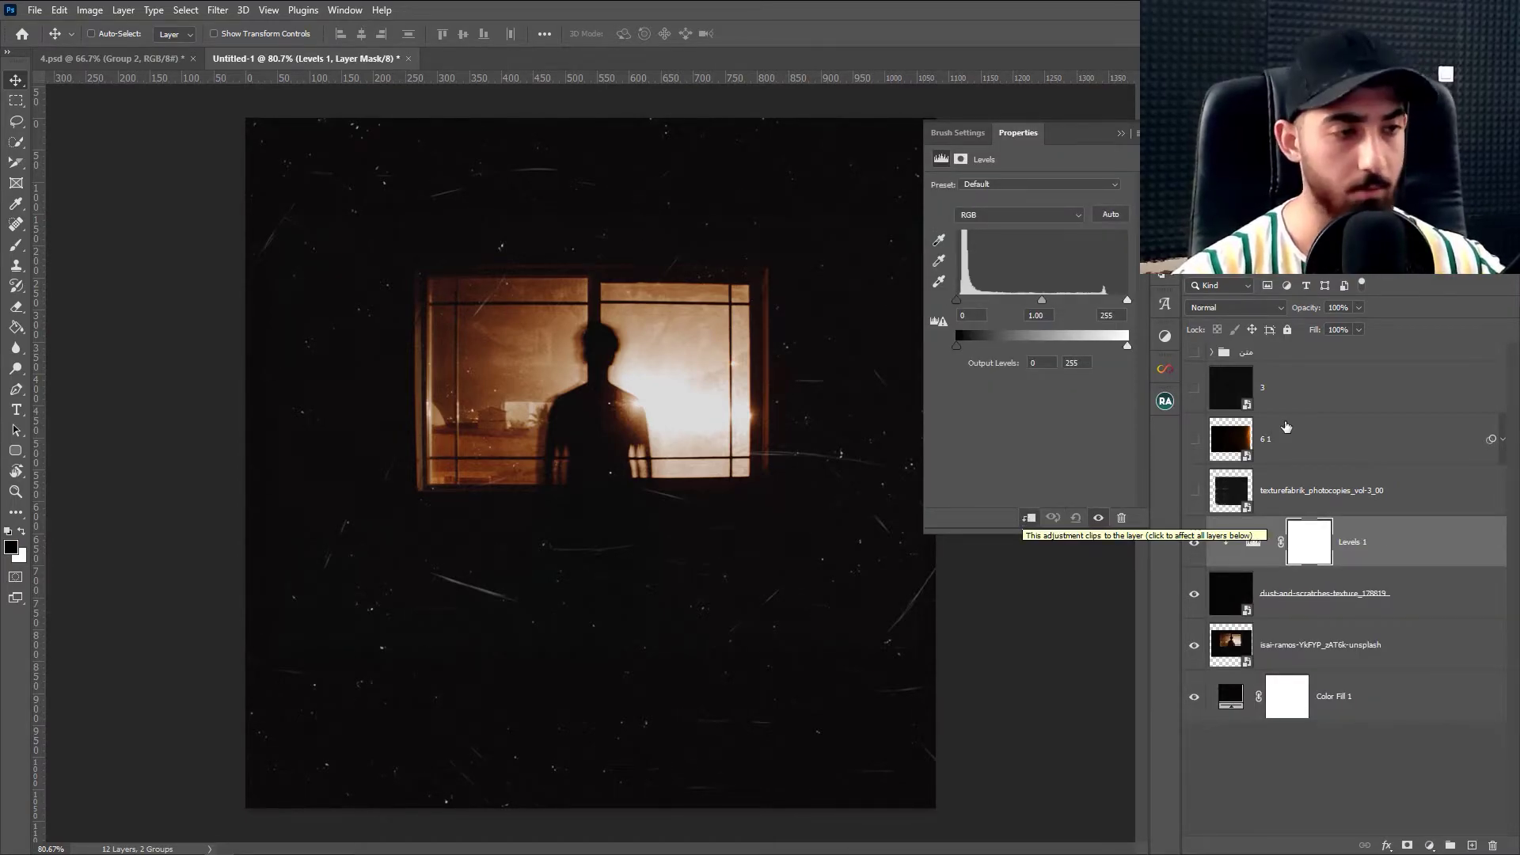
pyautogui.moveTo(1041, 299); pyautogui.dragTo(1049, 300)
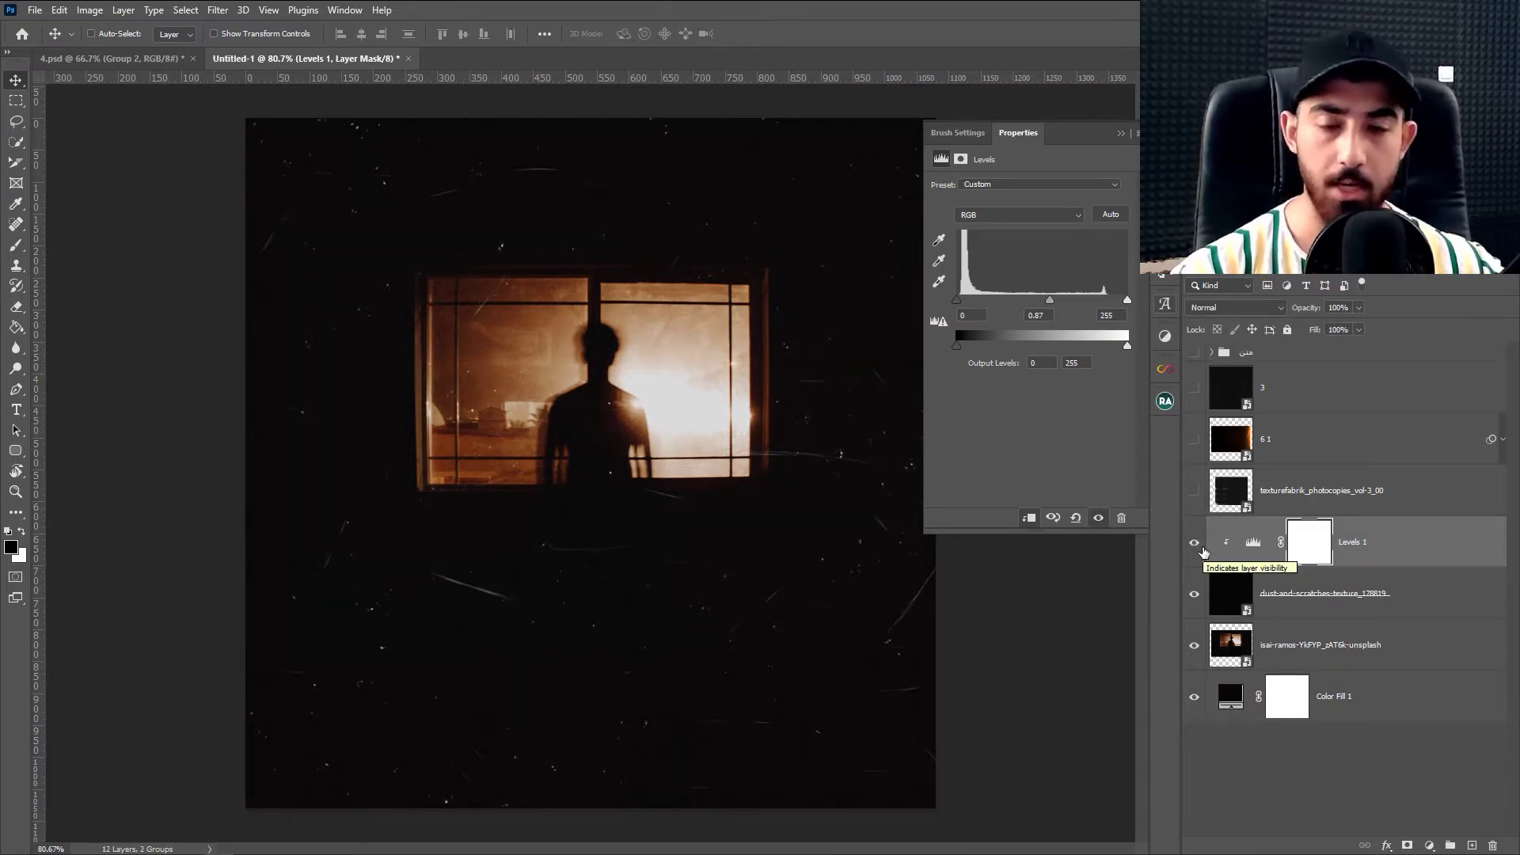
# Make the texturefabrik photocopy texture visible and scale it to about 10.24% so its white borders extend beyond the canvas
pyautogui.click(1360, 497)
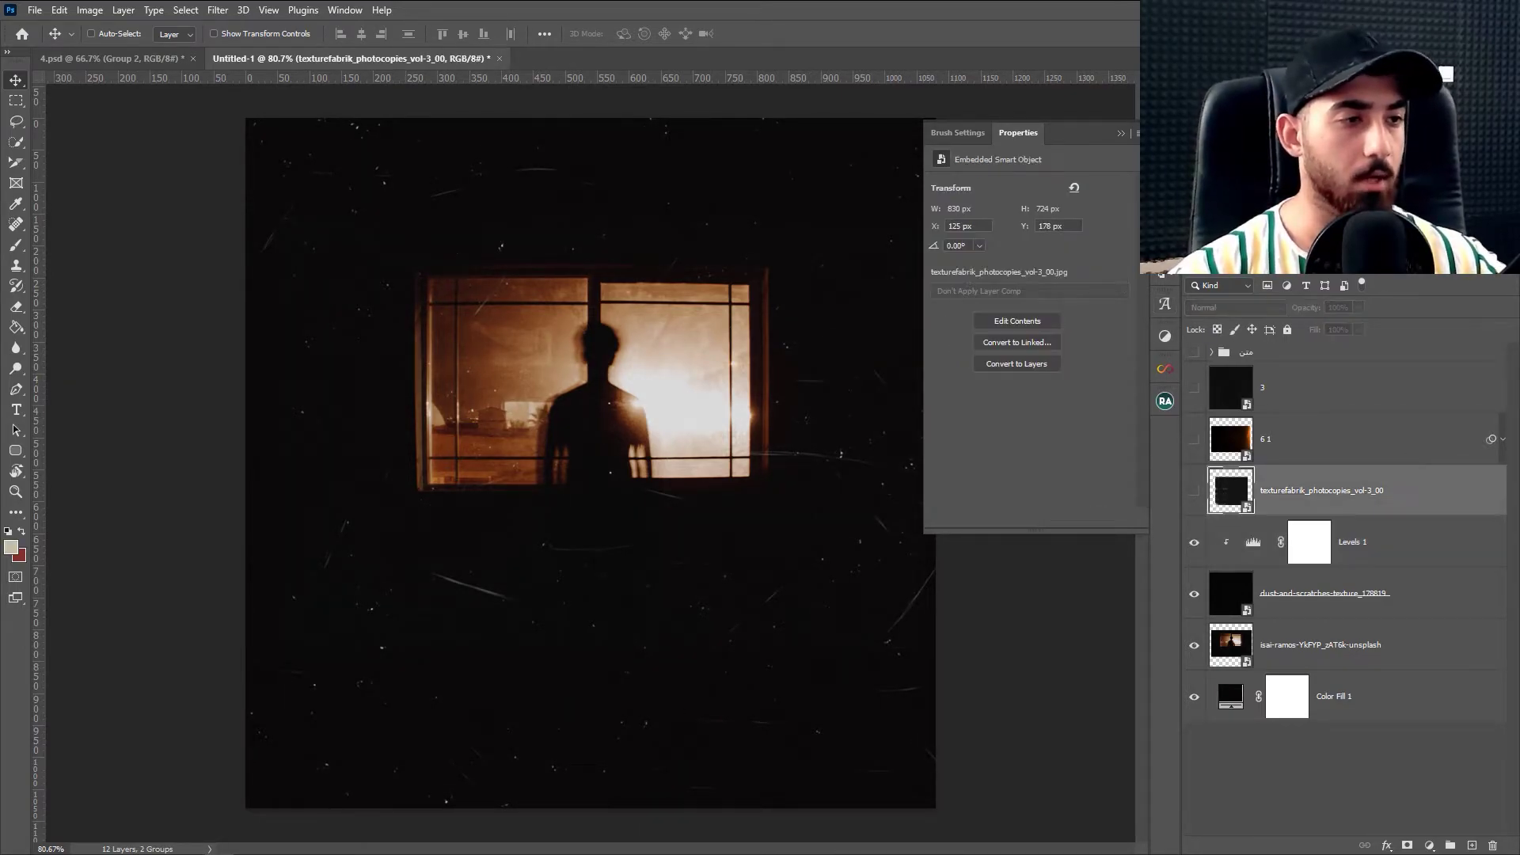
pyautogui.click(1180, 473)
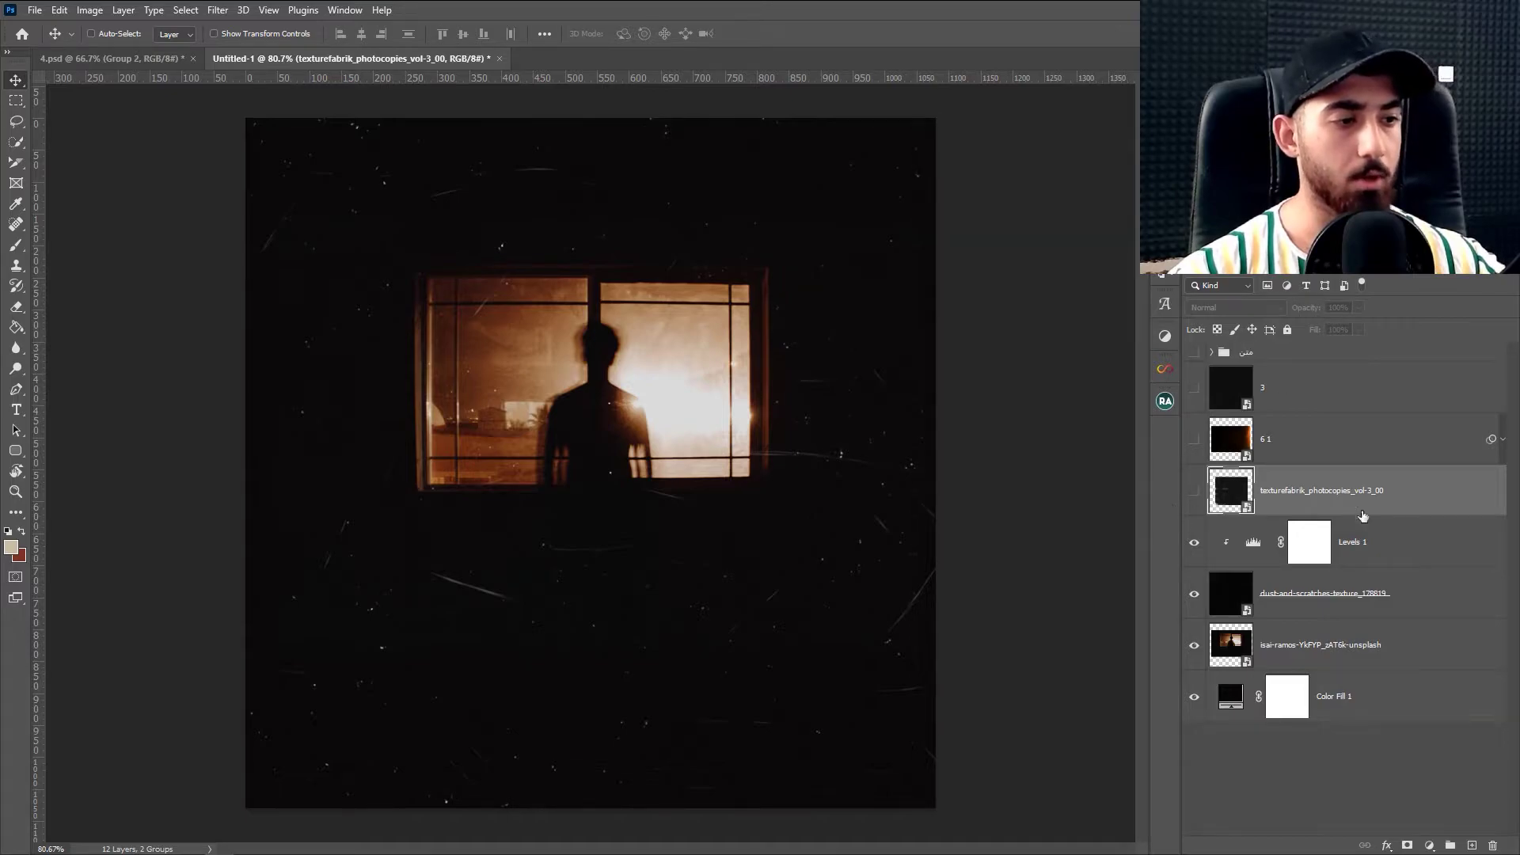
pyautogui.click(1193, 490)
pyautogui.hotkey('ctrl', 't')
pyautogui.moveTo(612, 235); pyautogui.dragTo(607, 117)
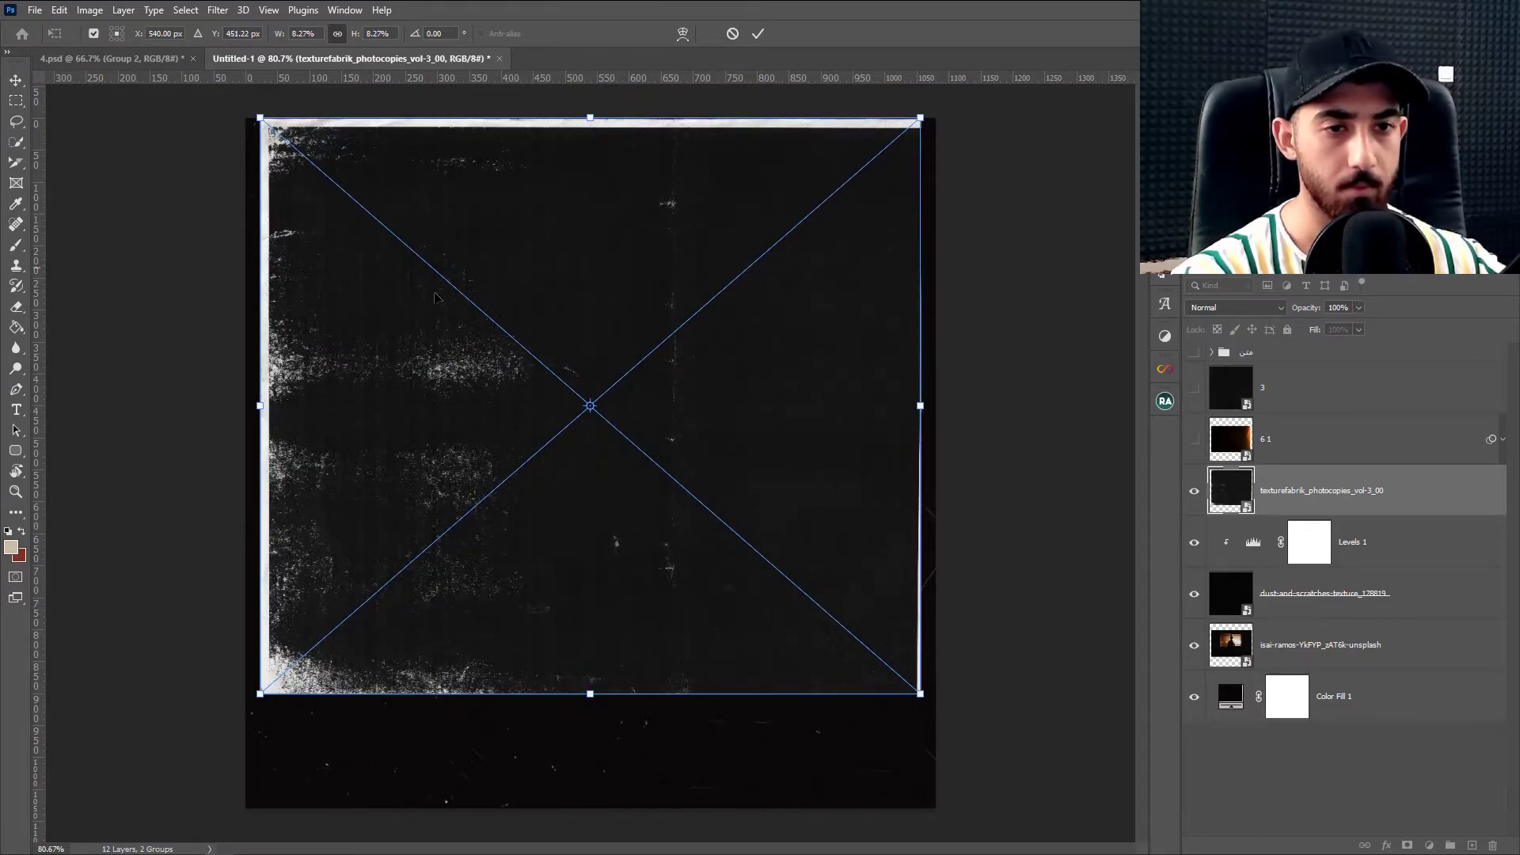
pyautogui.moveTo(611, 702); pyautogui.dragTo(611, 800)
pyautogui.moveTo(665, 653); pyautogui.dragTo(622, 704)
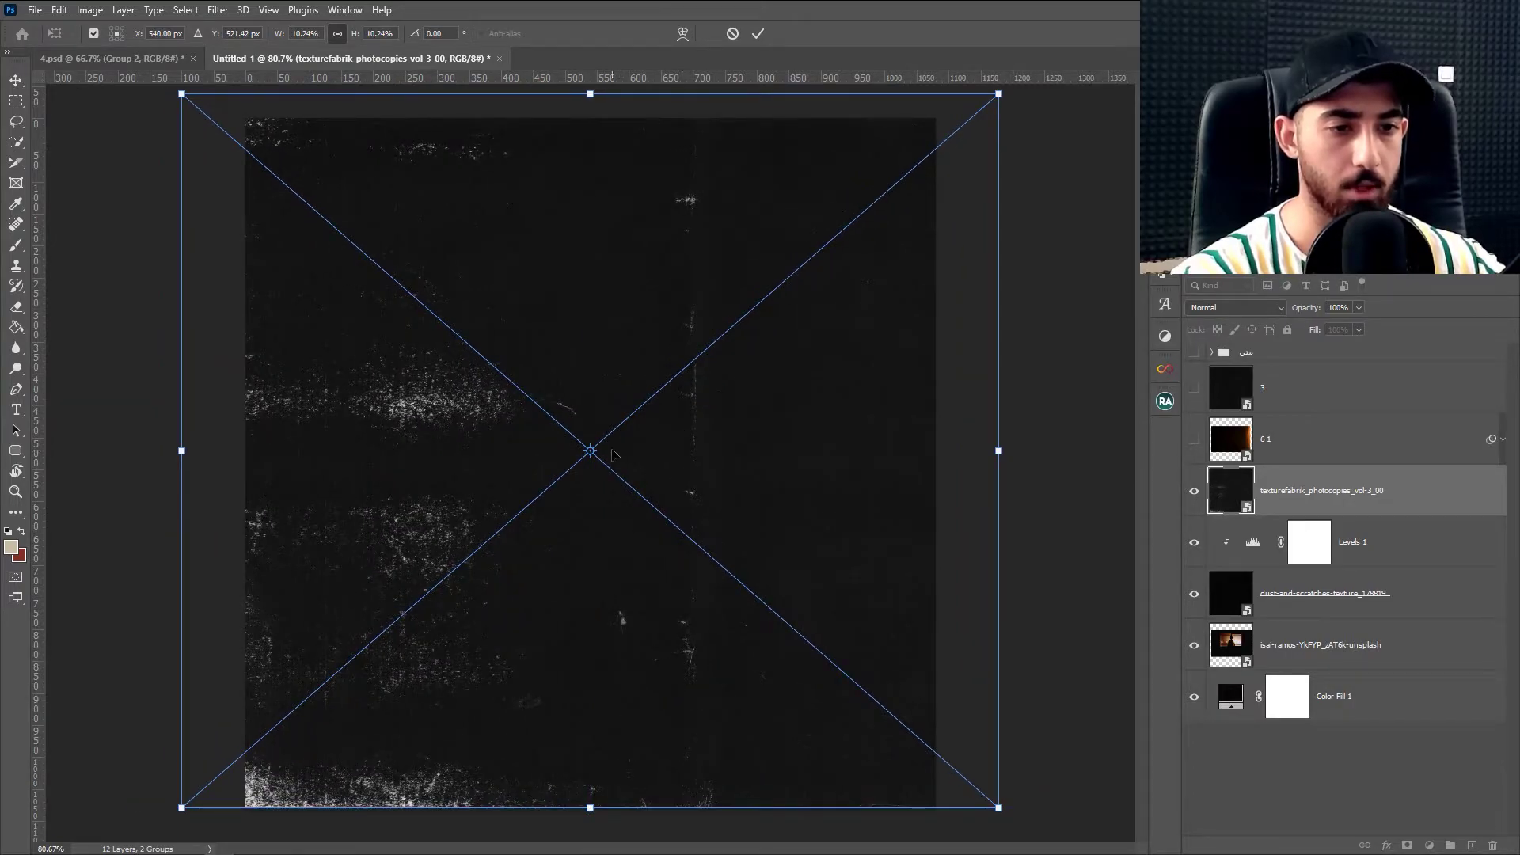
pyautogui.press('Return')
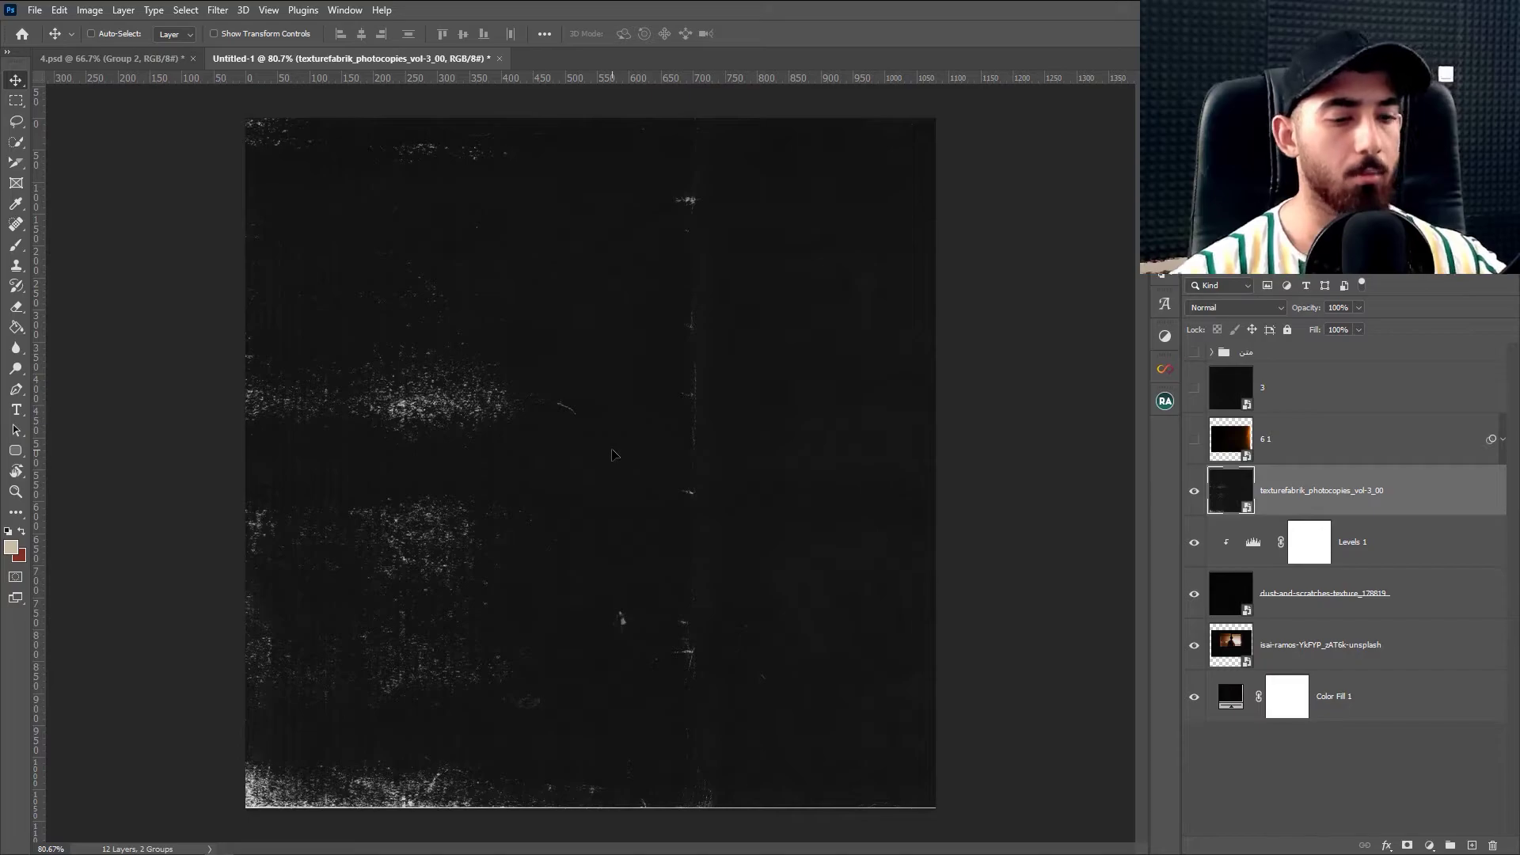
# Try Screen on the photocopy texture, then set its blend mode to Lighten
pyautogui.click(1239, 308)
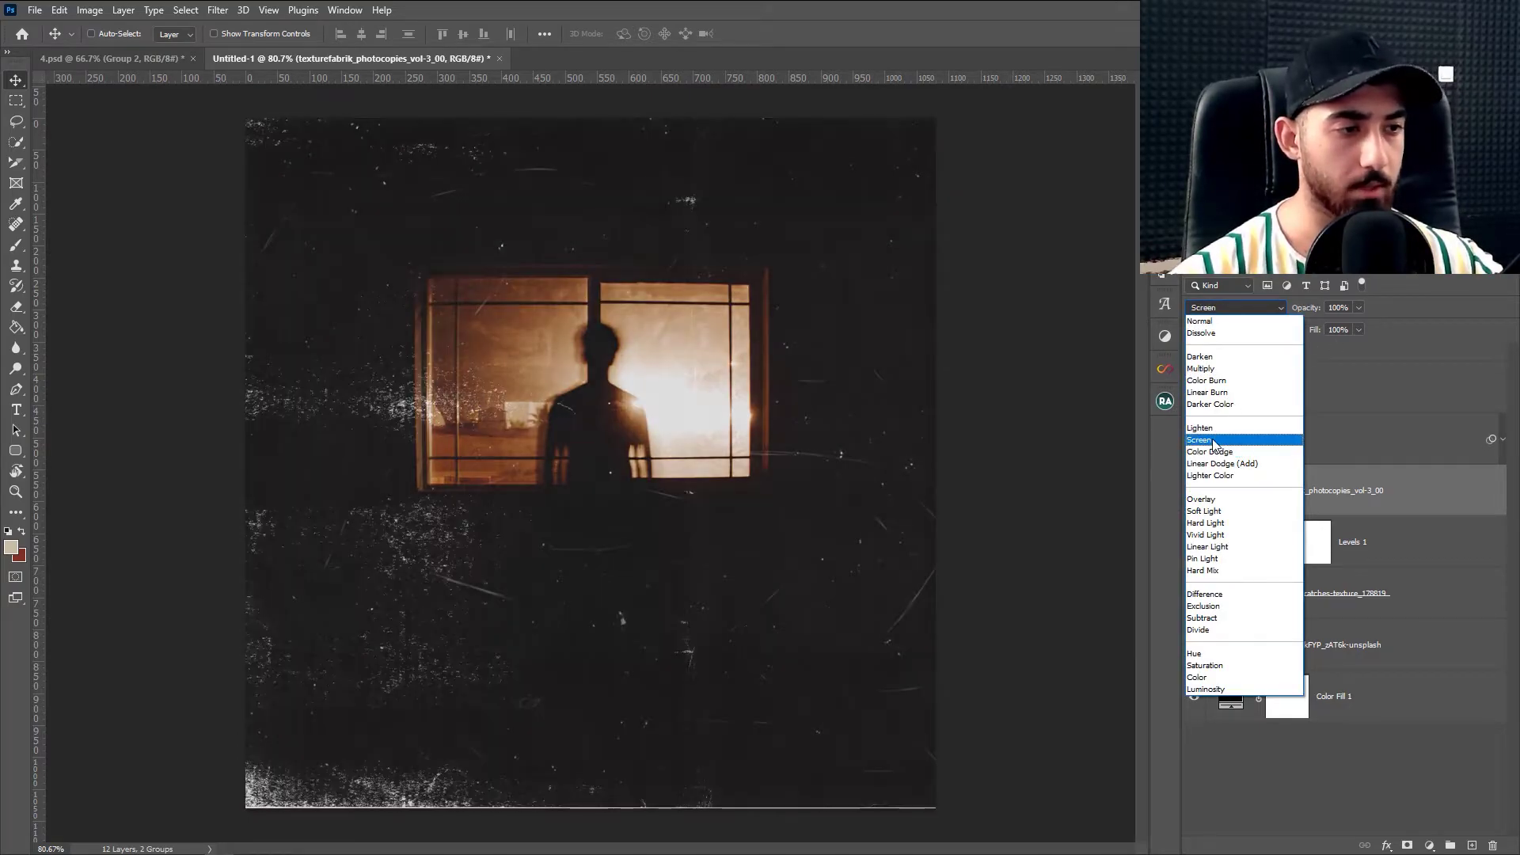
pyautogui.click(1214, 441)
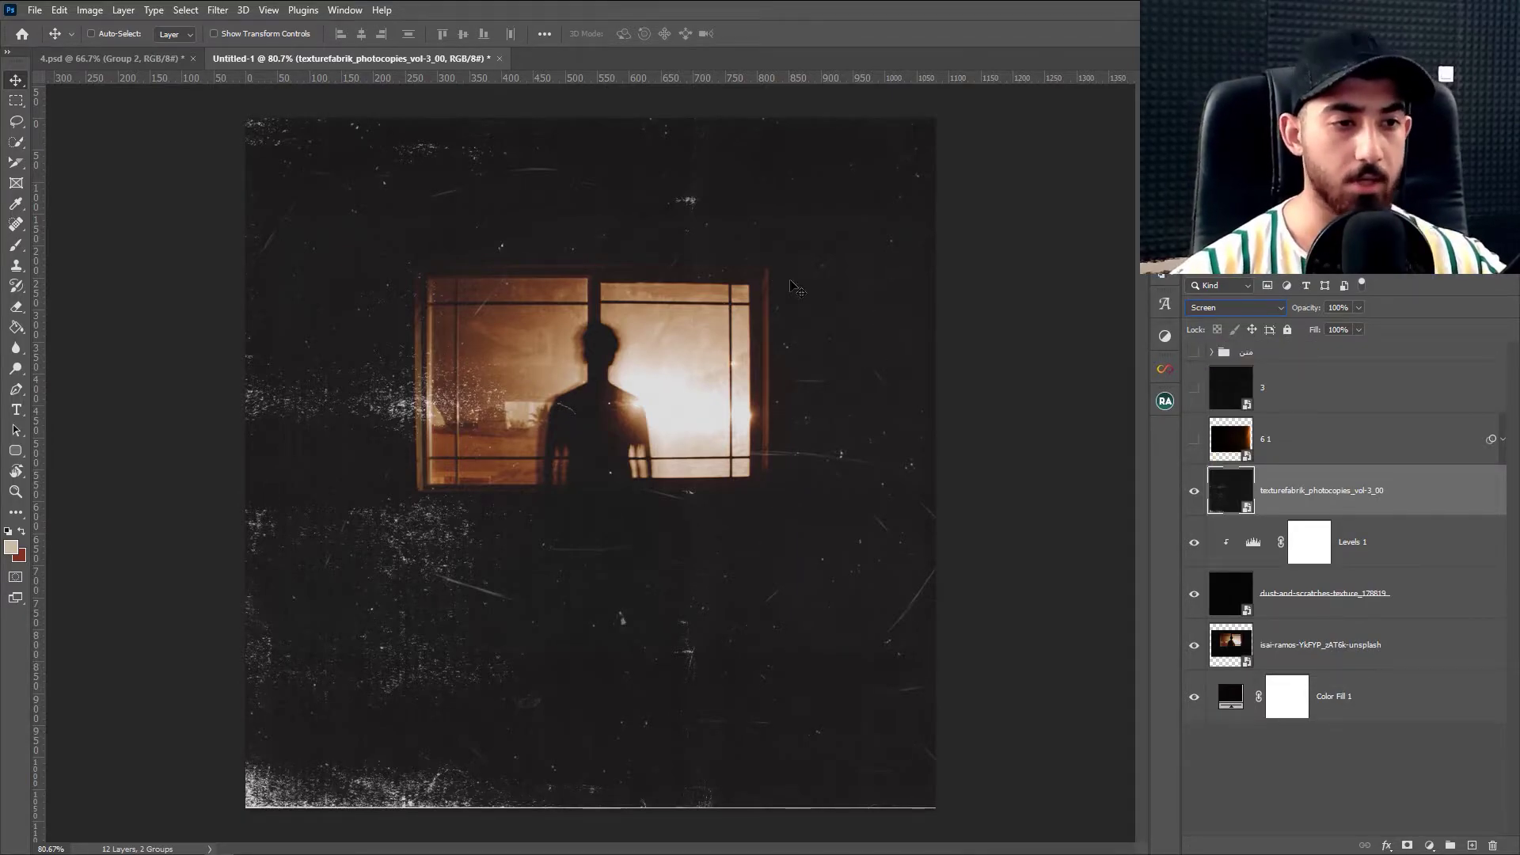
pyautogui.click(1265, 307)
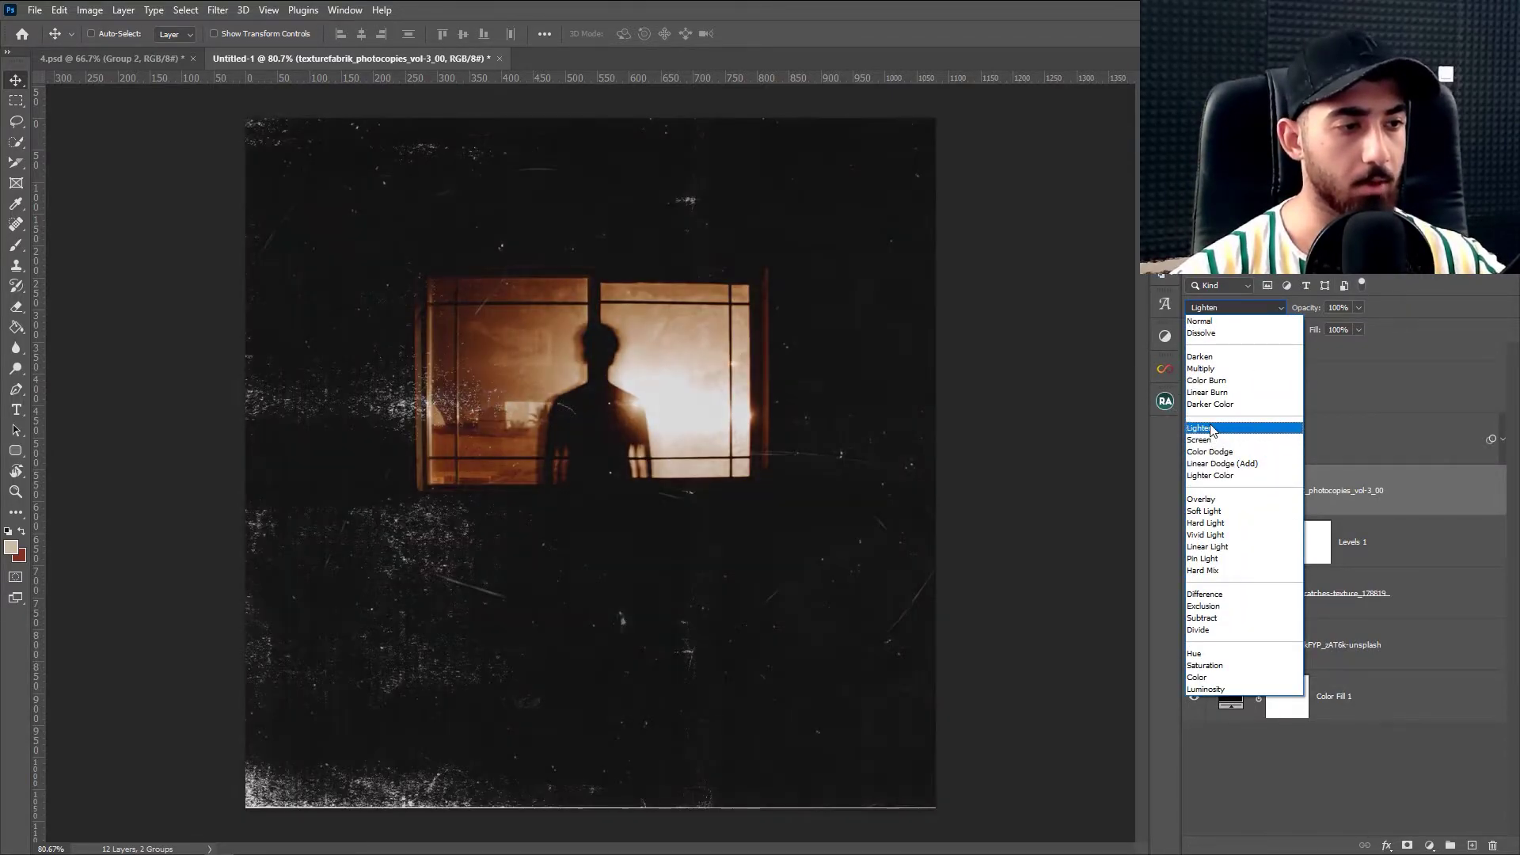
pyautogui.click(1209, 430)
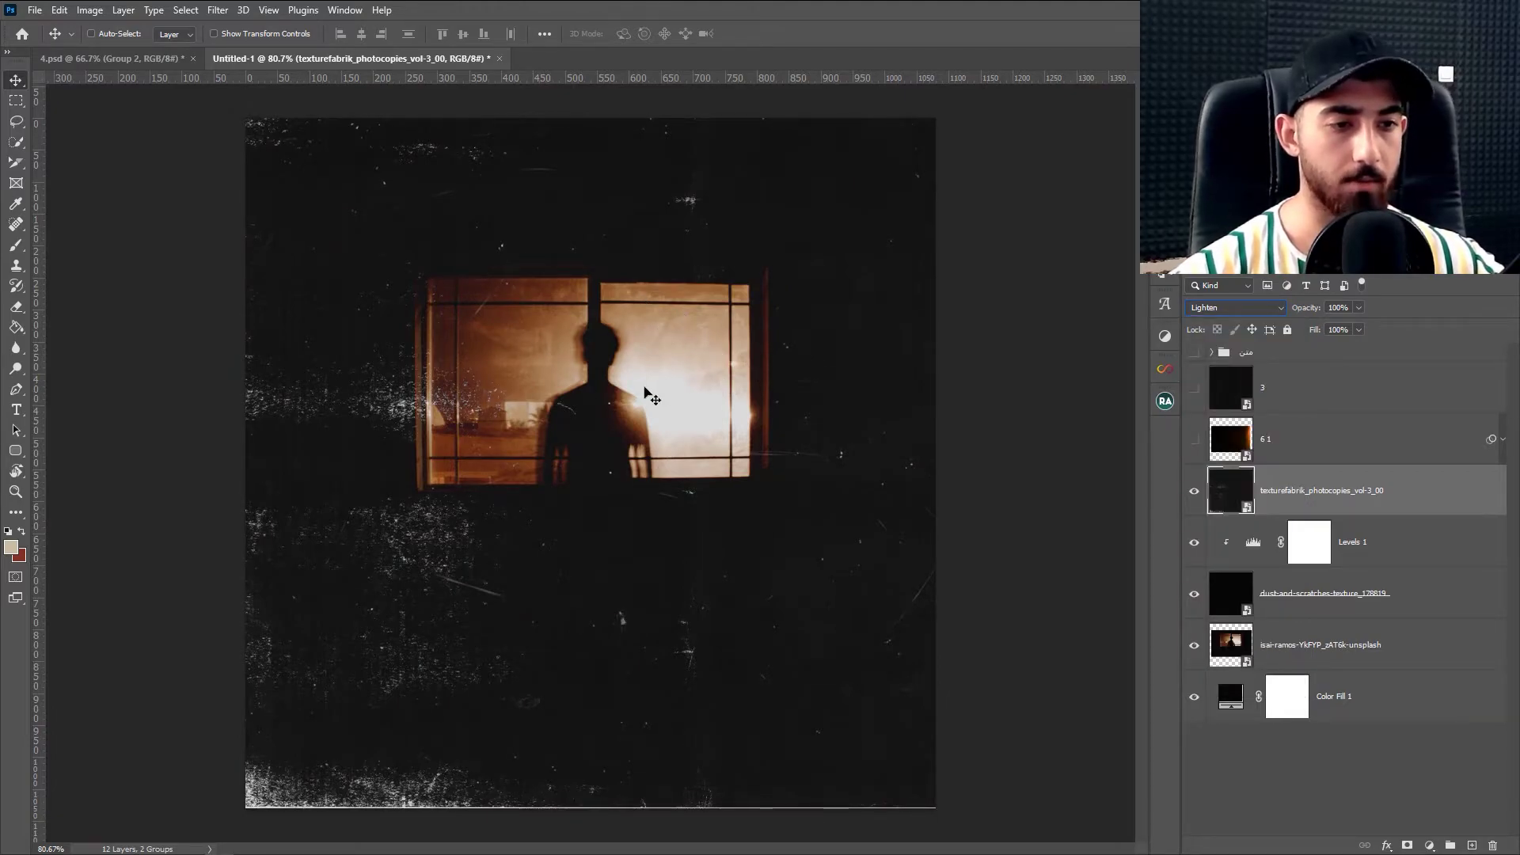
# Add a Levels adjustment clipped to the photocopy texture and set its midtones to 0.90
pyautogui.click(1428, 846)
pyautogui.click(1417, 628)
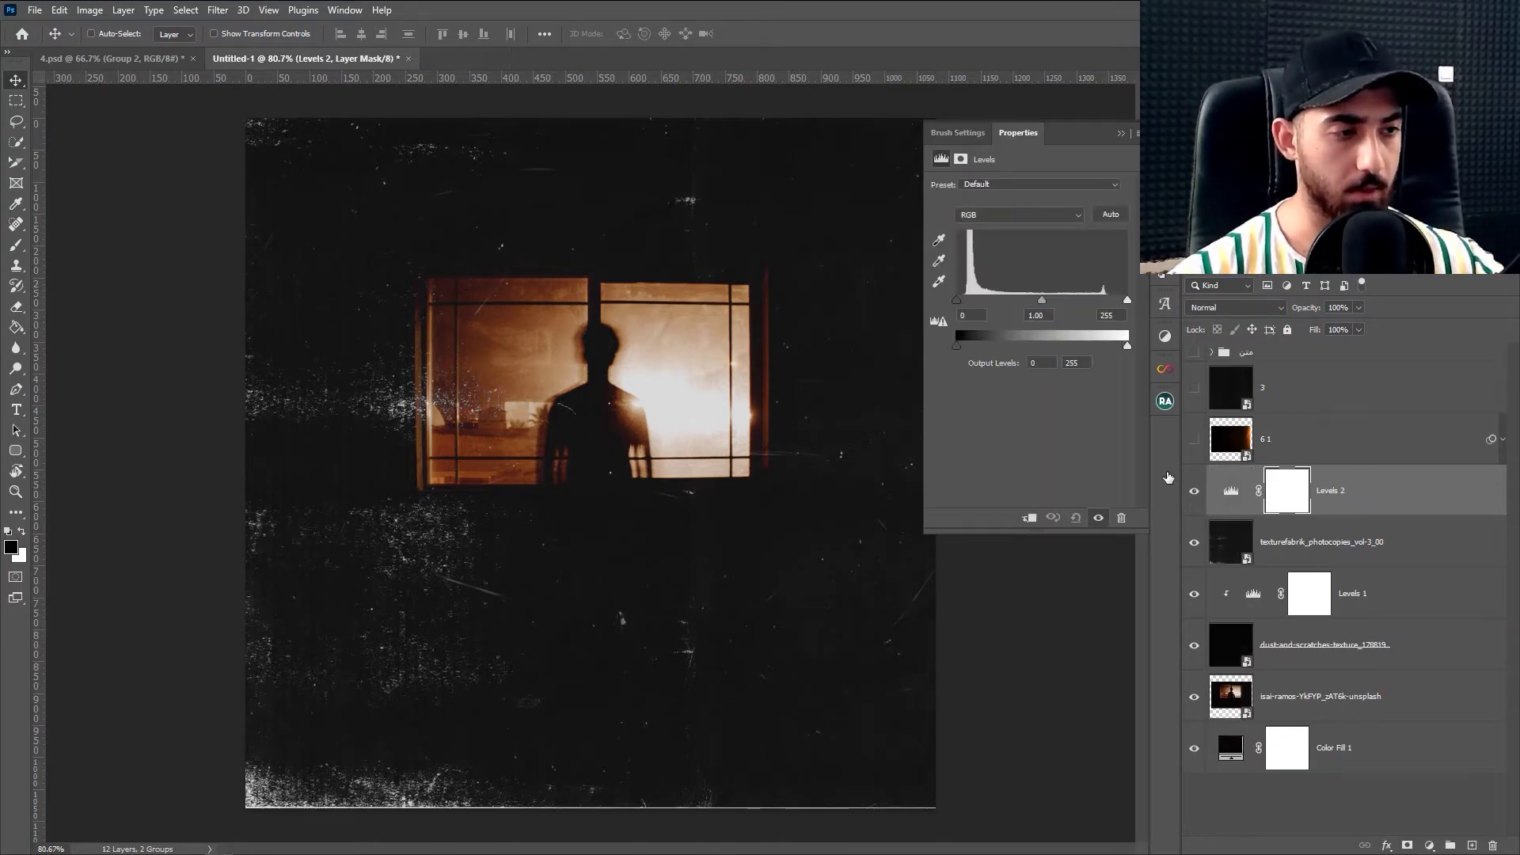
pyautogui.click(1029, 518)
pyautogui.moveTo(1042, 299); pyautogui.dragTo(1046, 299)
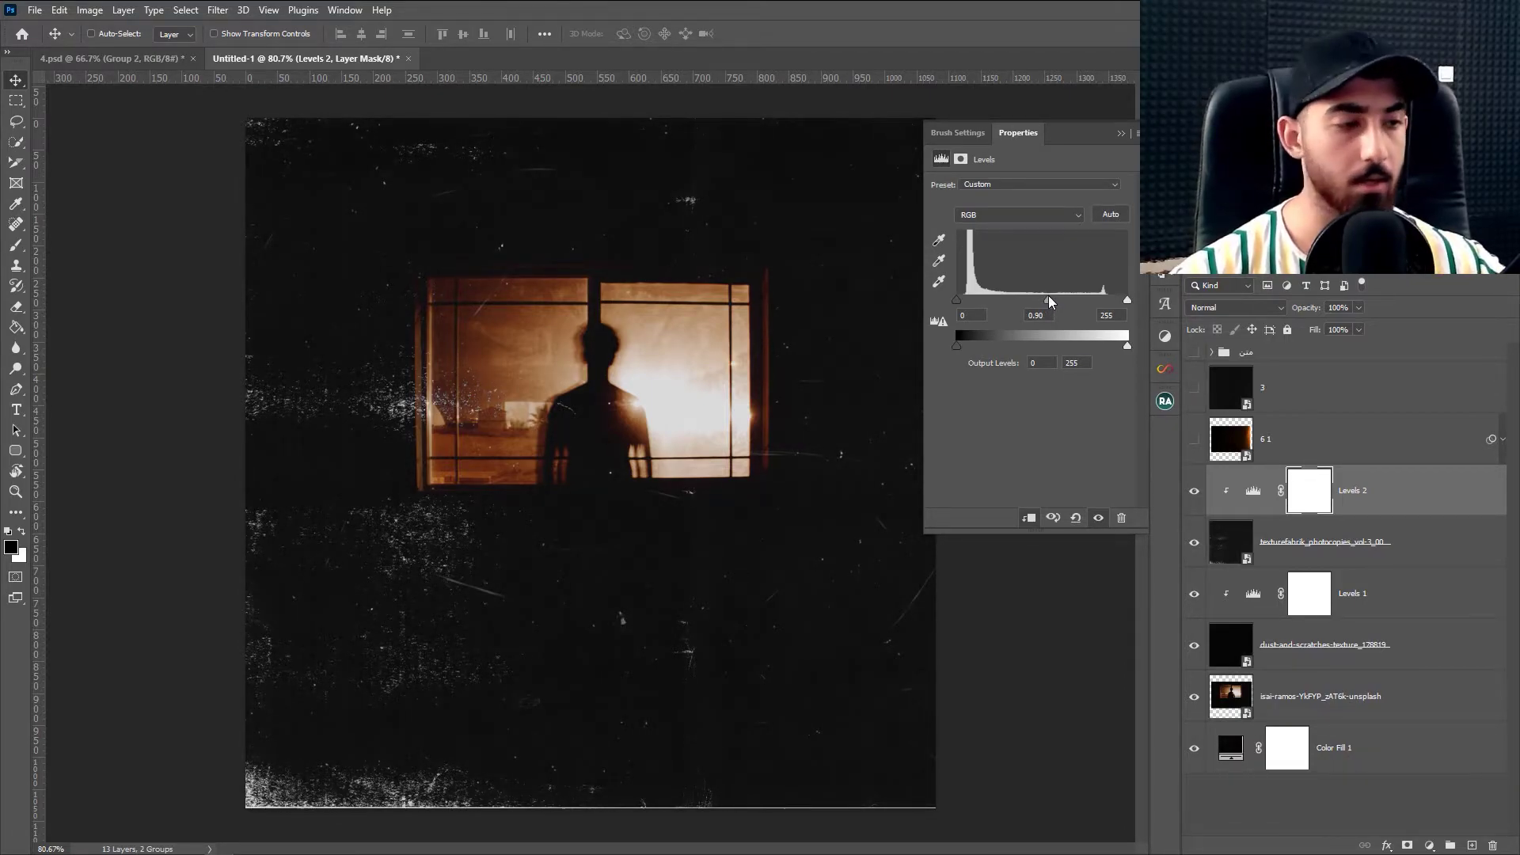
# Show the orange light leak layer 6 1, scale it to the full canvas height, and align its glow with the canvas's right edge
pyautogui.click(1219, 452)
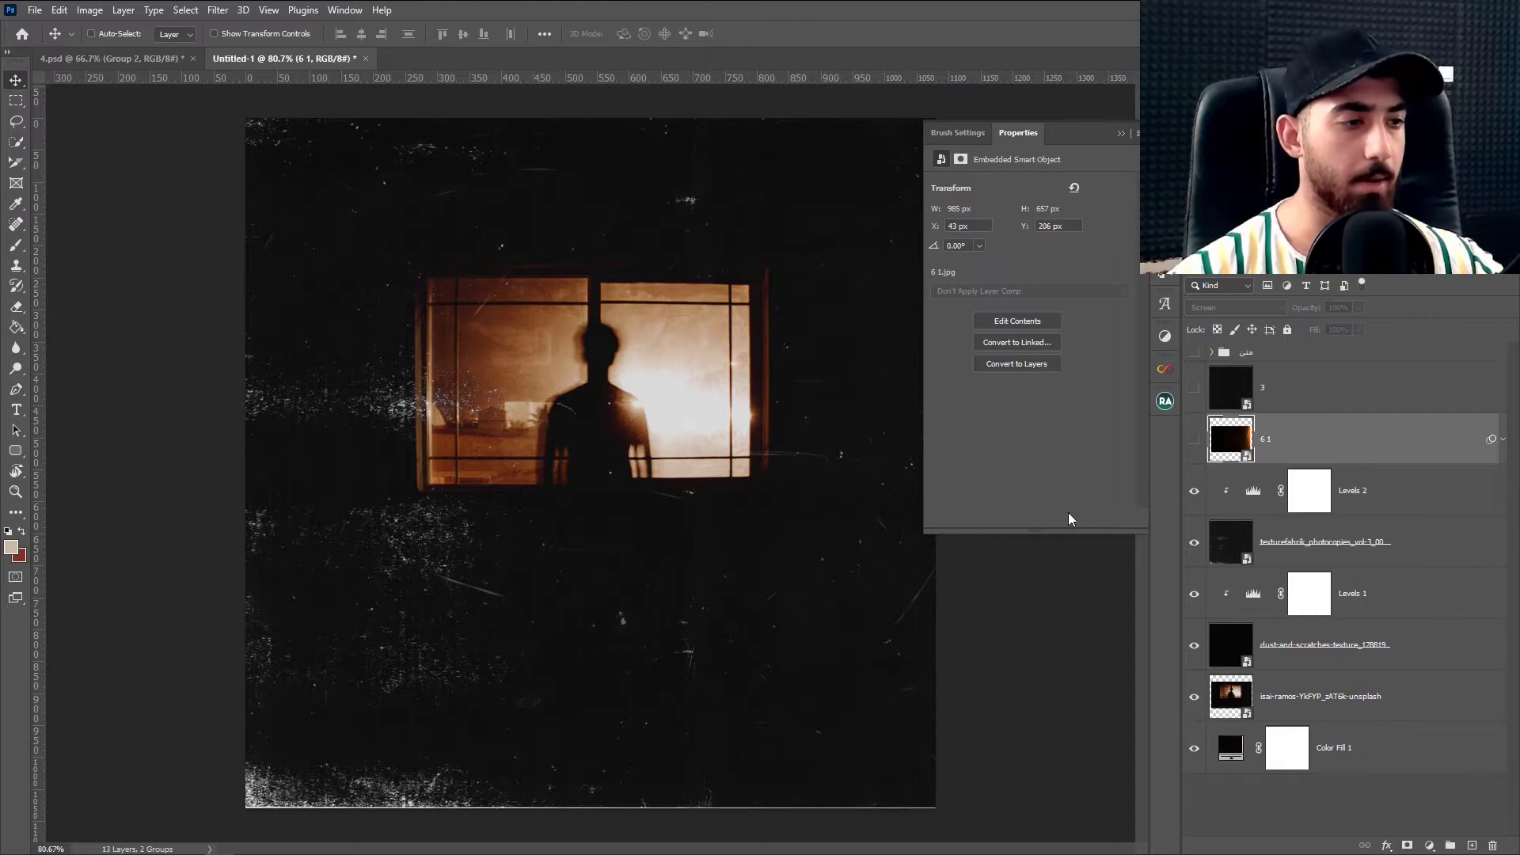
pyautogui.click(1193, 438)
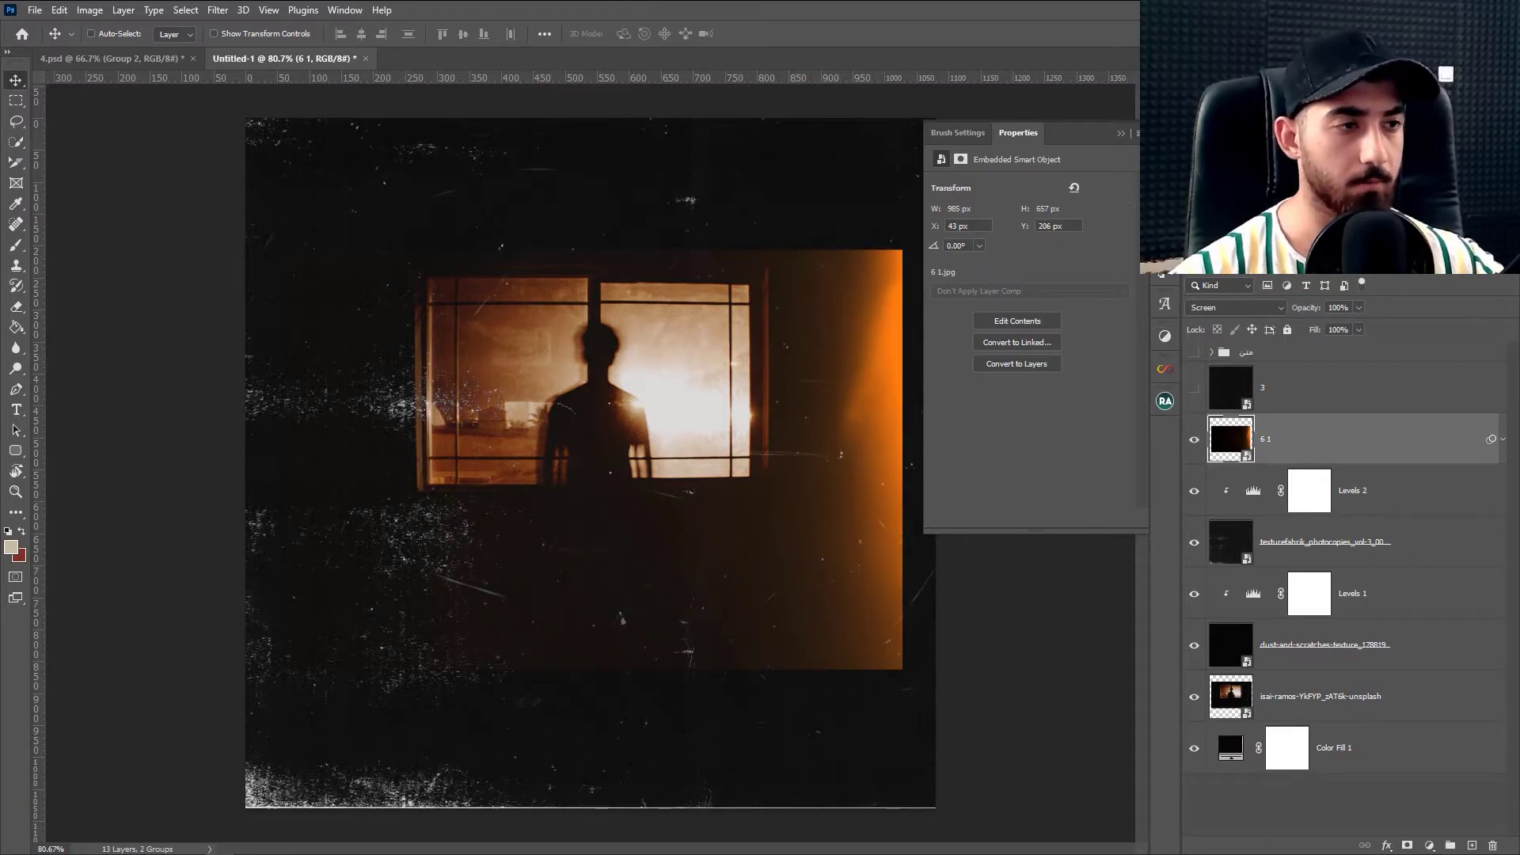
pyautogui.hotkey('ctrl', 't')
pyautogui.moveTo(588, 250); pyautogui.dragTo(580, 121)
pyautogui.moveTo(587, 668); pyautogui.dragTo(597, 808)
pyautogui.moveTo(994, 570); pyautogui.dragTo(853, 570)
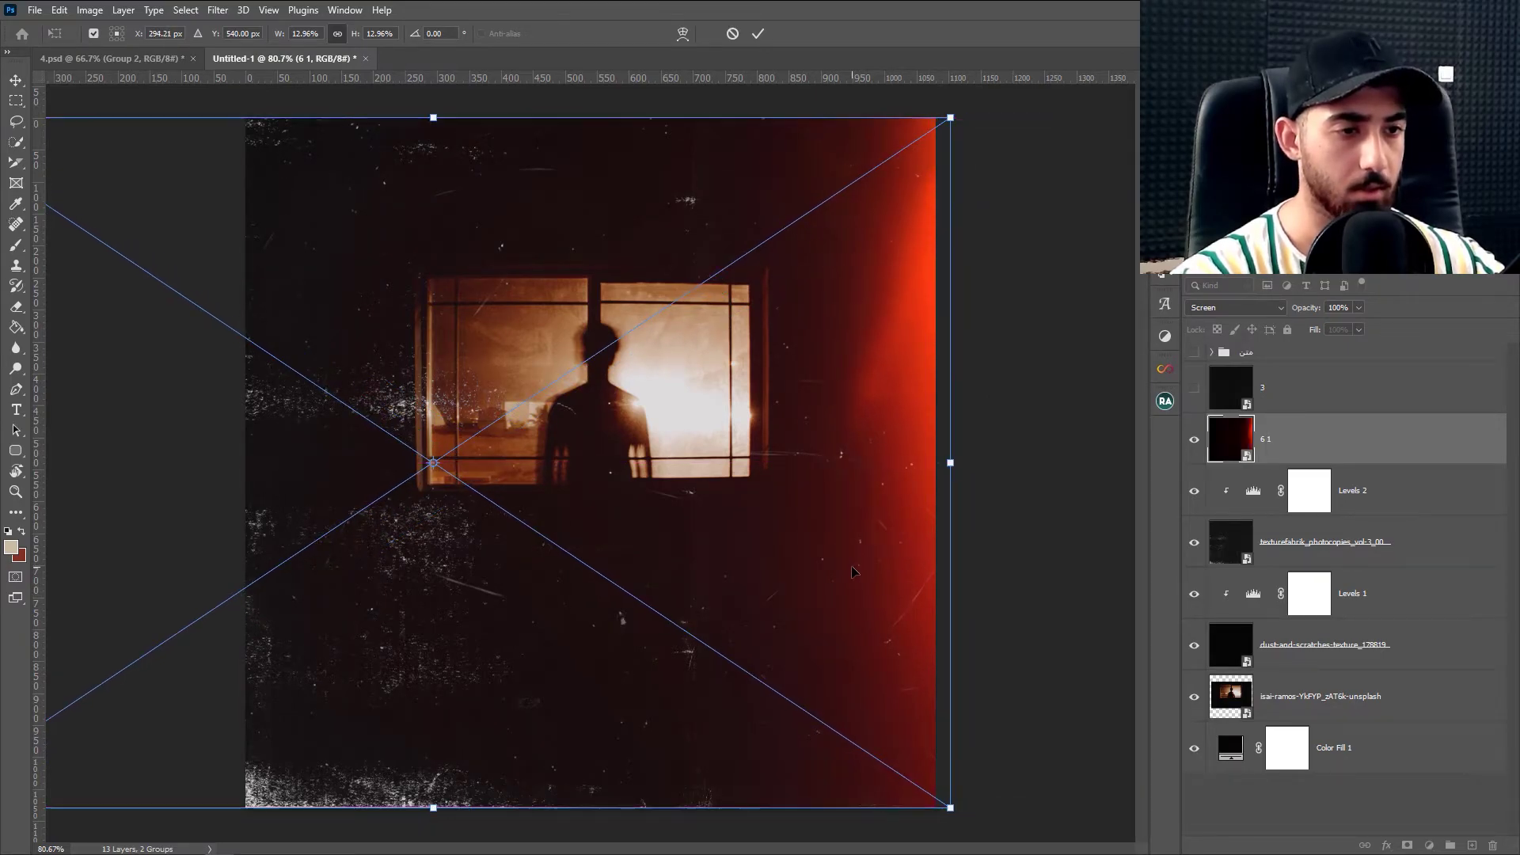
pyautogui.press('Return')
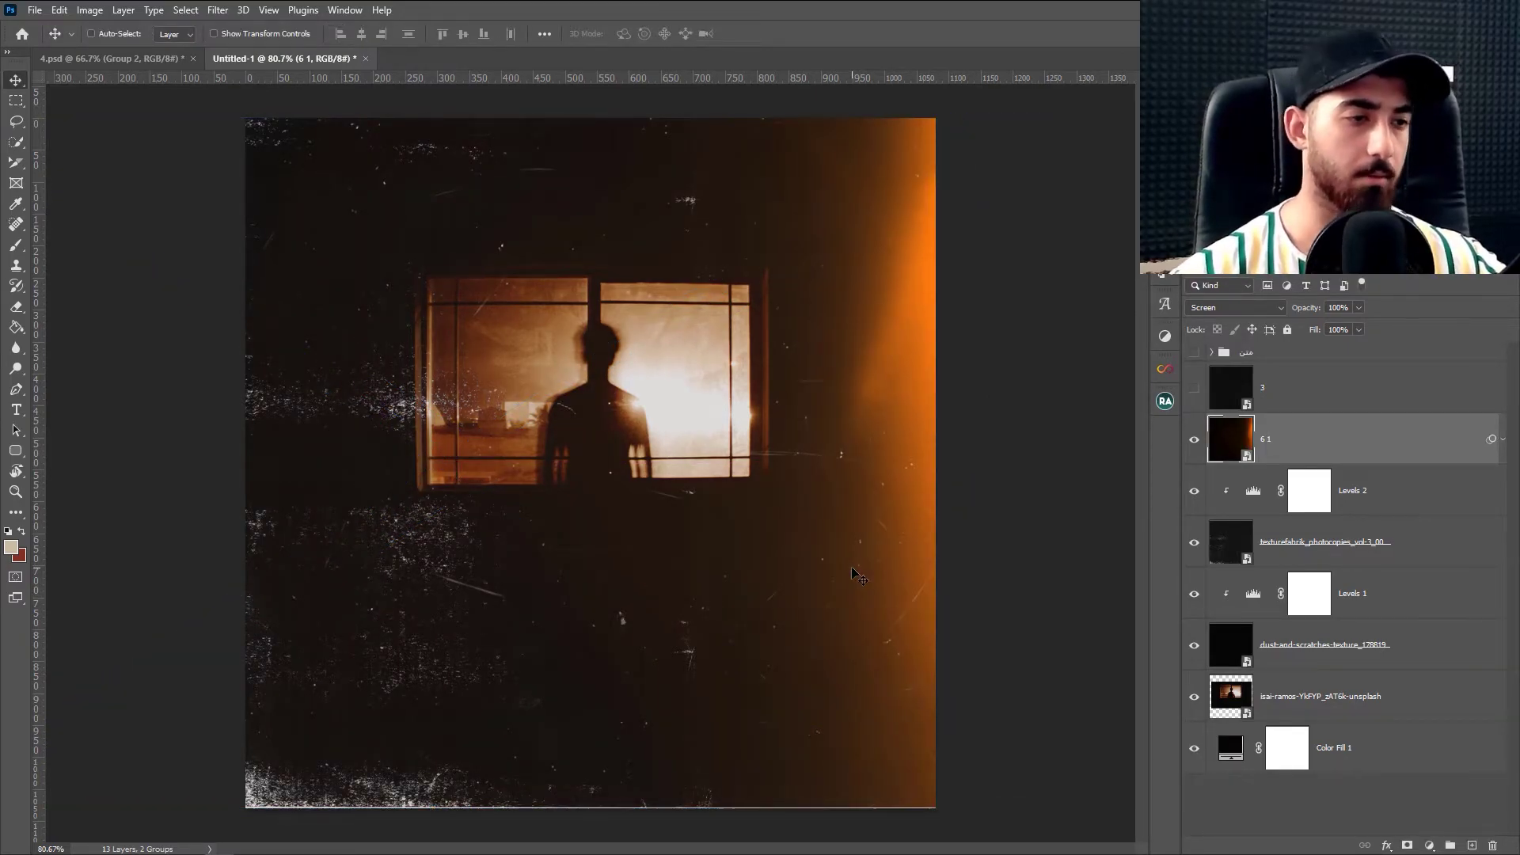
# Stretch the photocopy texture slightly past the canvas's bottom edge to hide its white border line
pyautogui.click(1302, 544)
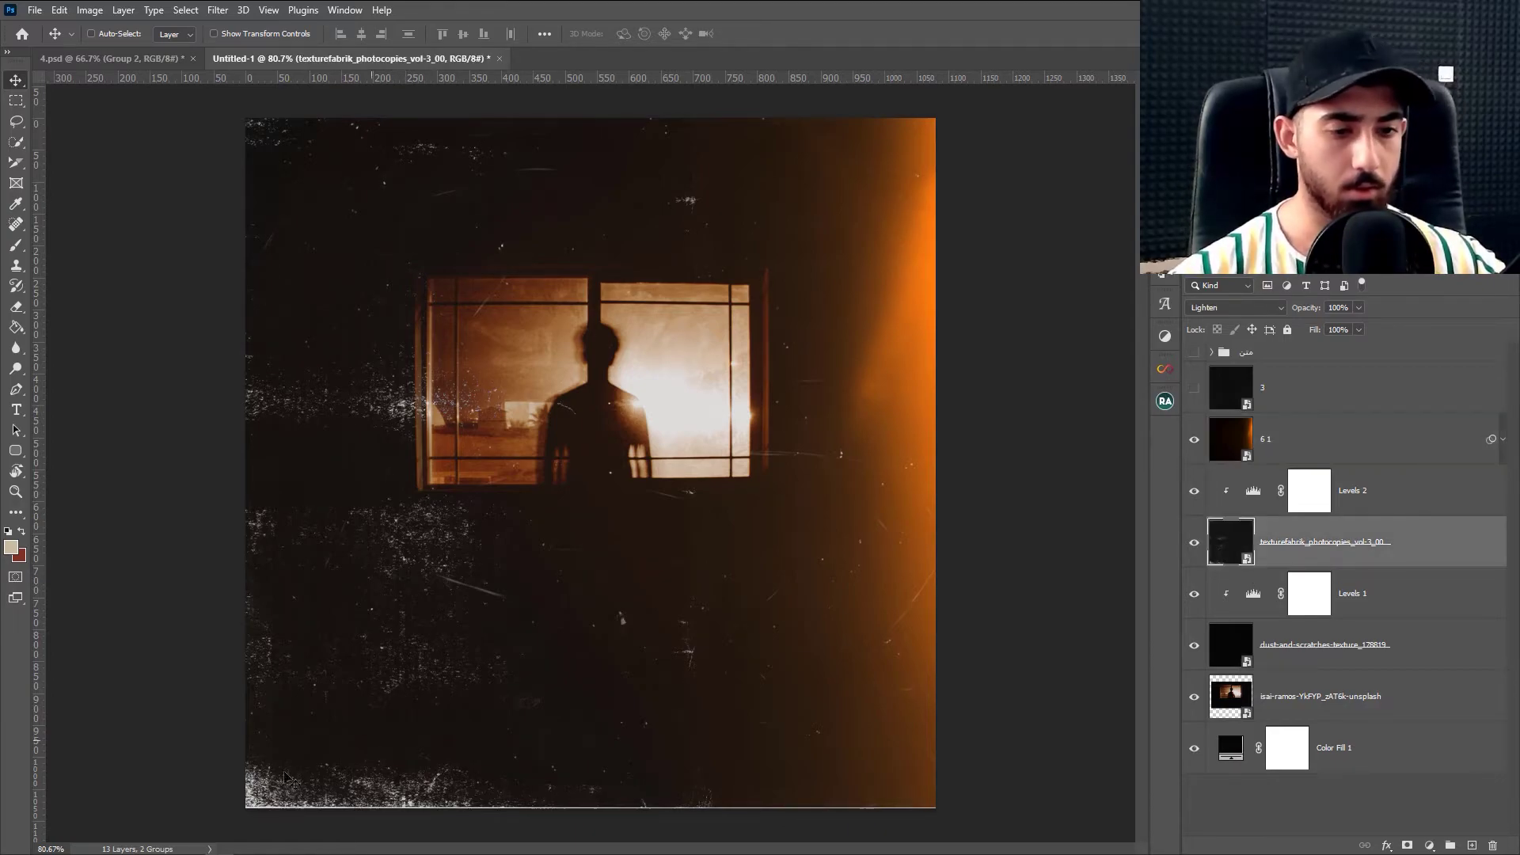
pyautogui.hotkey('ctrl', 't')
pyautogui.moveTo(589, 807); pyautogui.dragTo(590, 809)
pyautogui.press('Return')
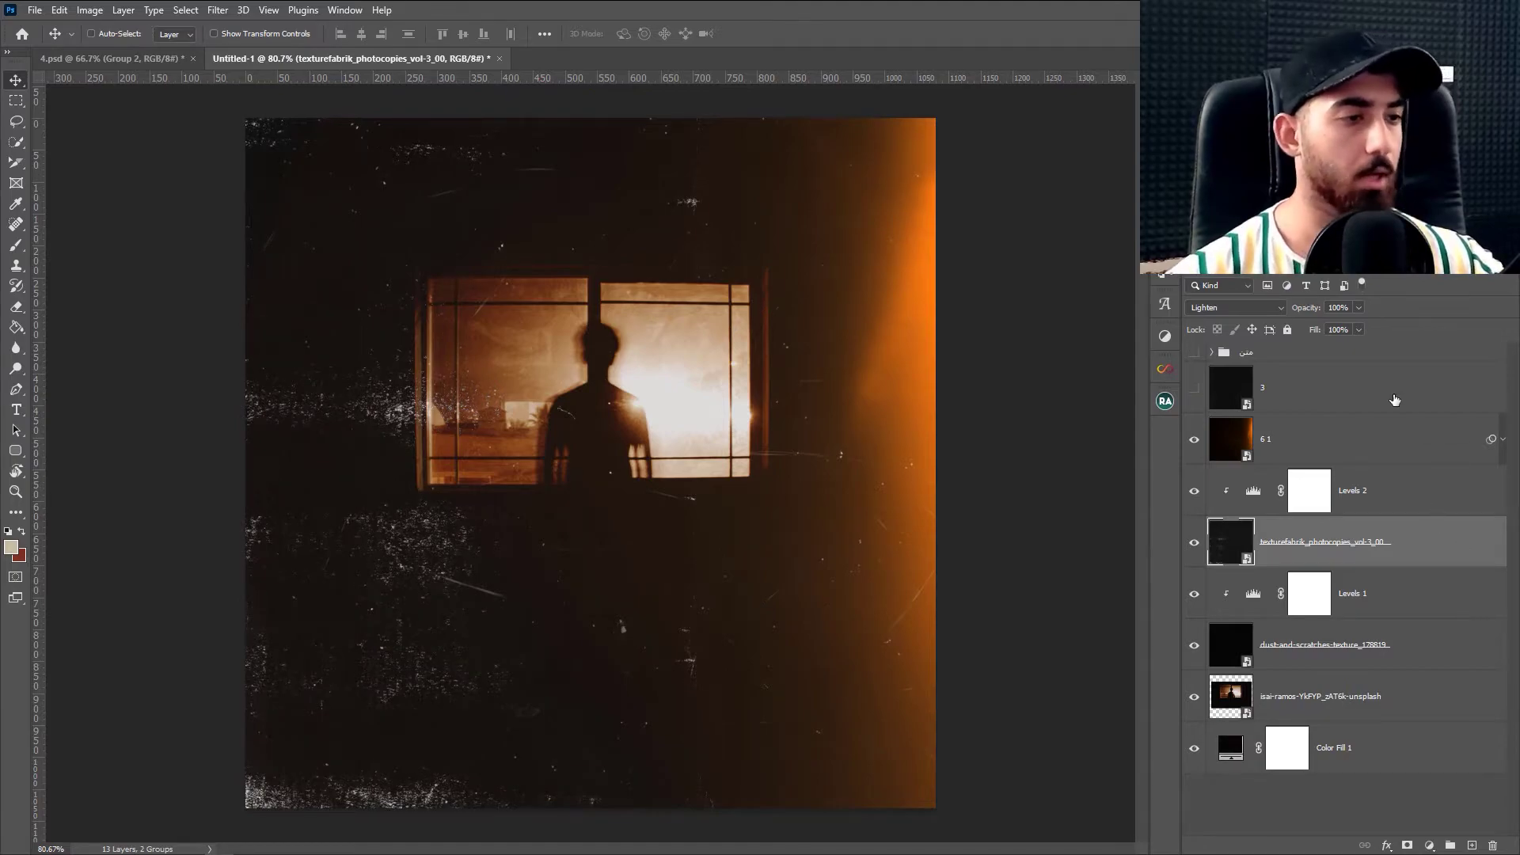
# Show the texture layer 3, try Screen on it, and set its blend mode to Lighten
pyautogui.click(1186, 405)
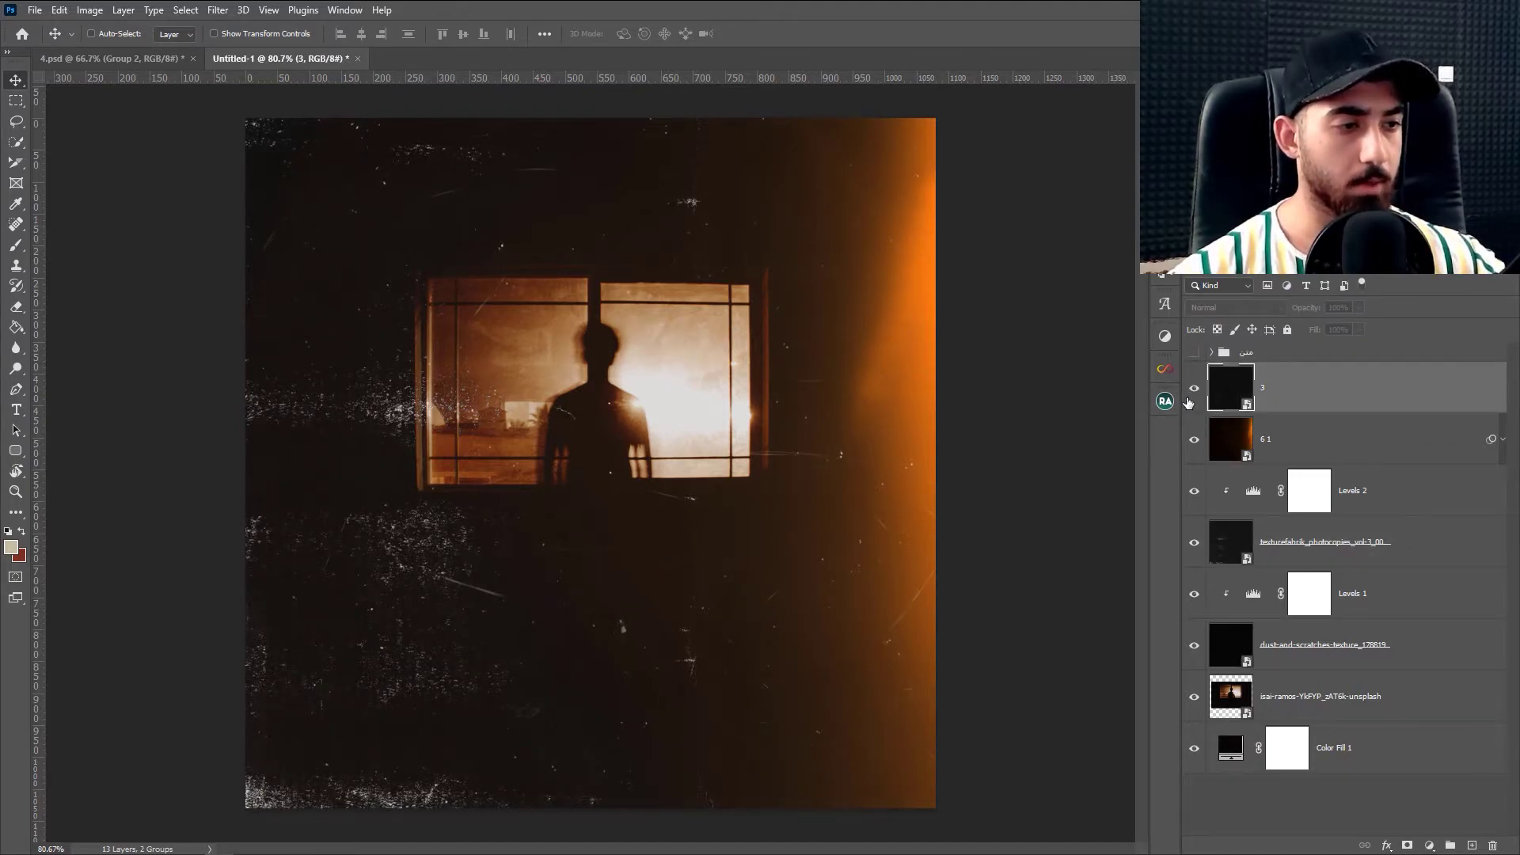
pyautogui.click(1189, 402)
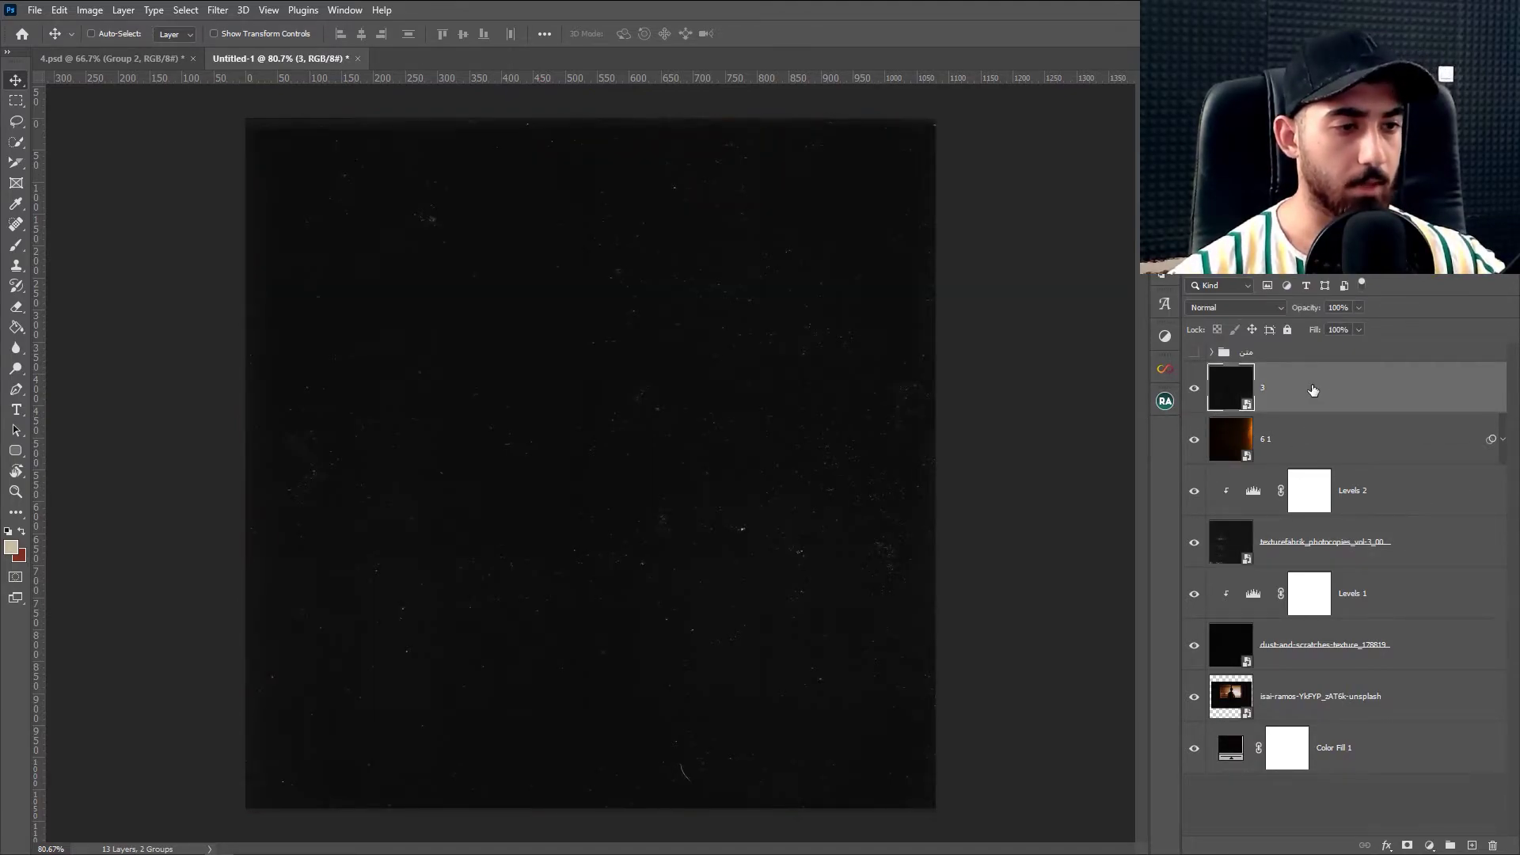
pyautogui.click(1187, 307)
pyautogui.click(1207, 444)
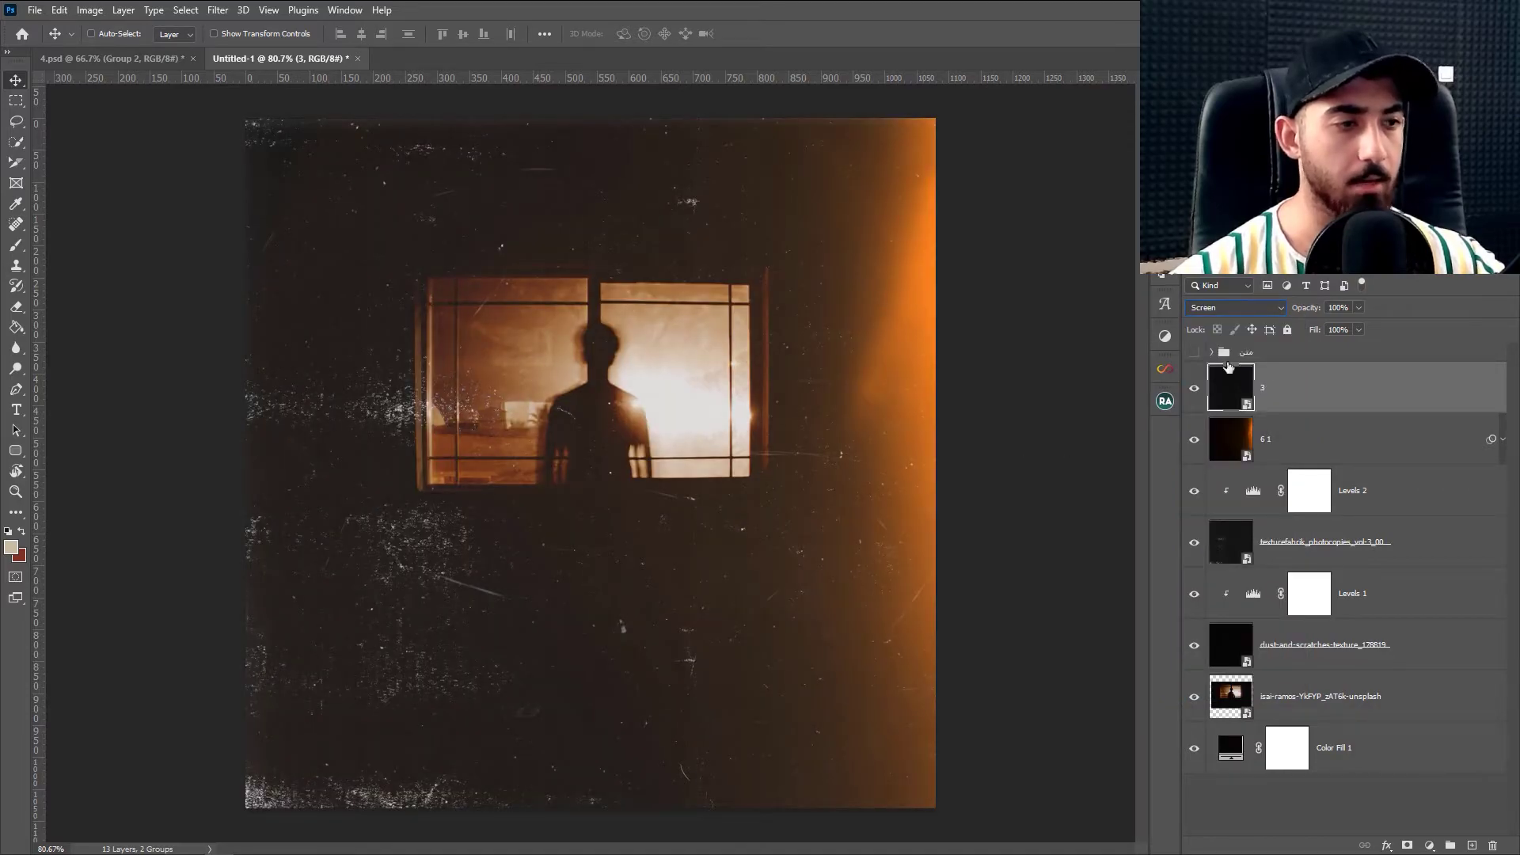
pyautogui.click(1255, 312)
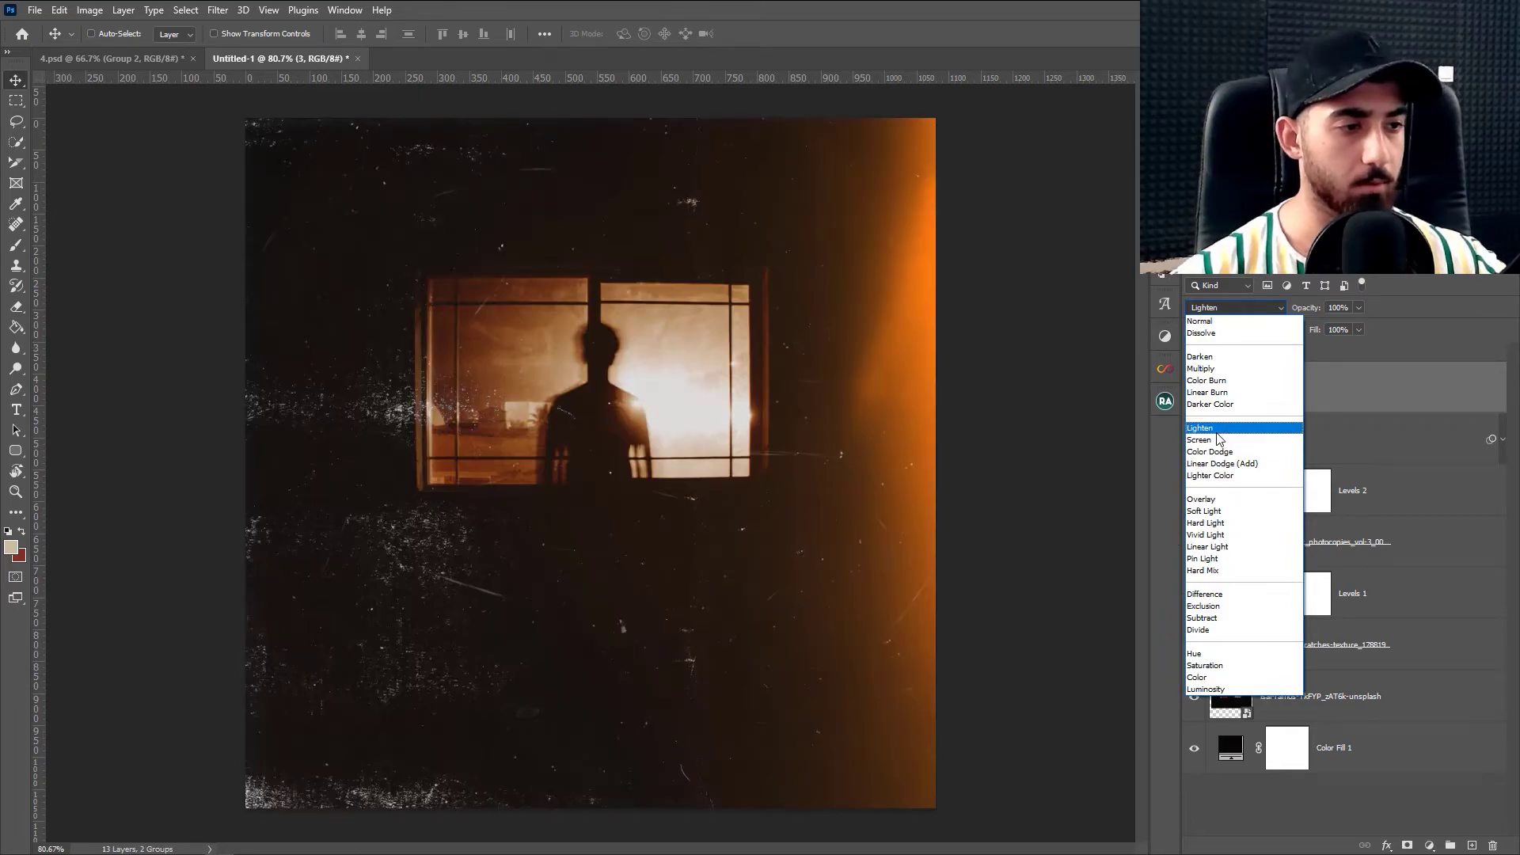
pyautogui.click(1200, 427)
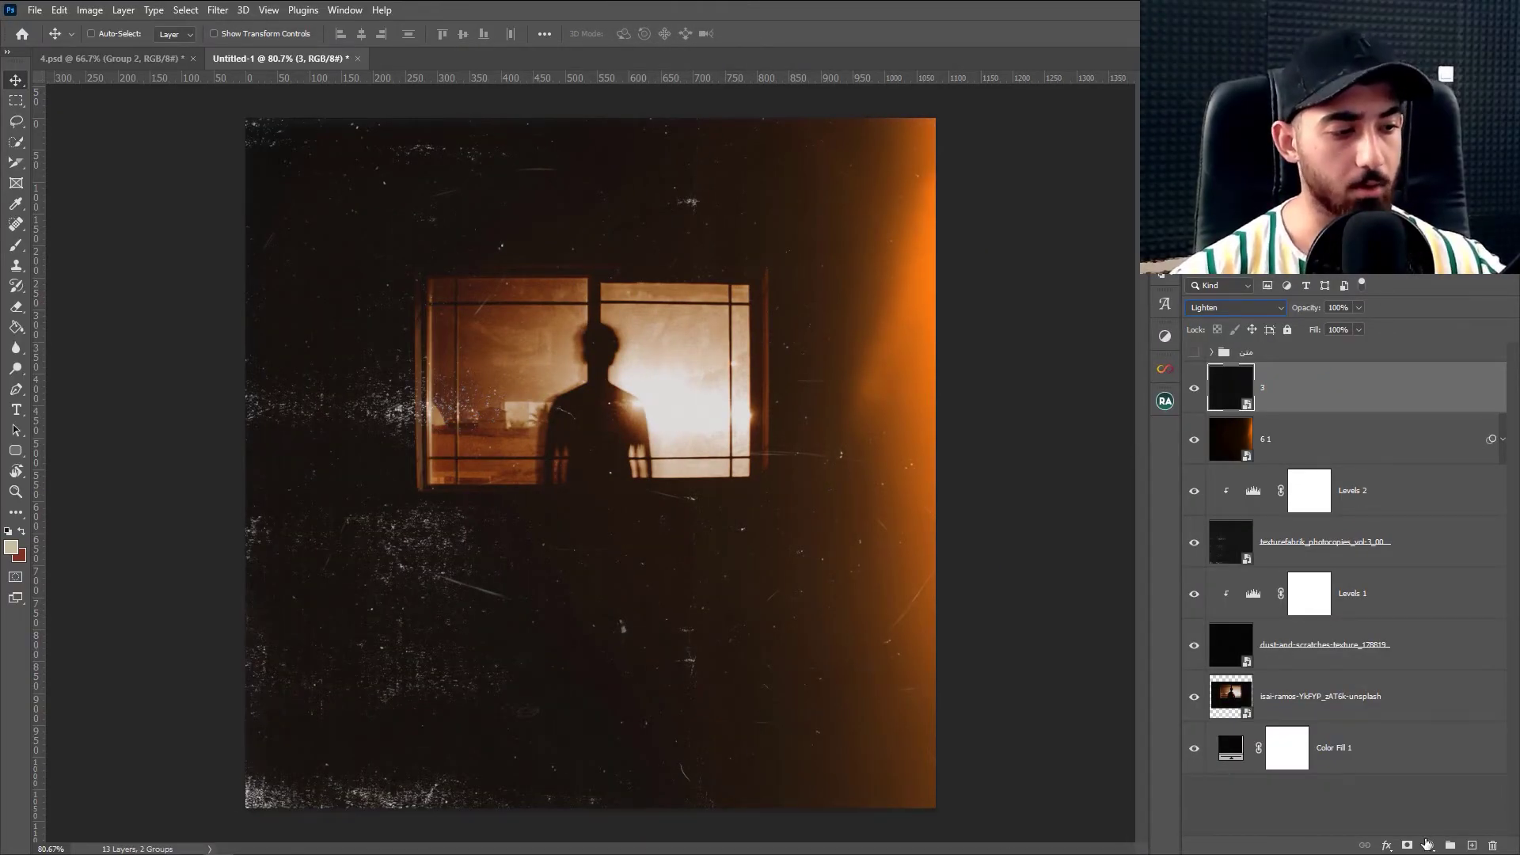
# Add an unclipped Levels adjustment above texture layer 3 and set its midtones to 0.83
pyautogui.click(1429, 845)
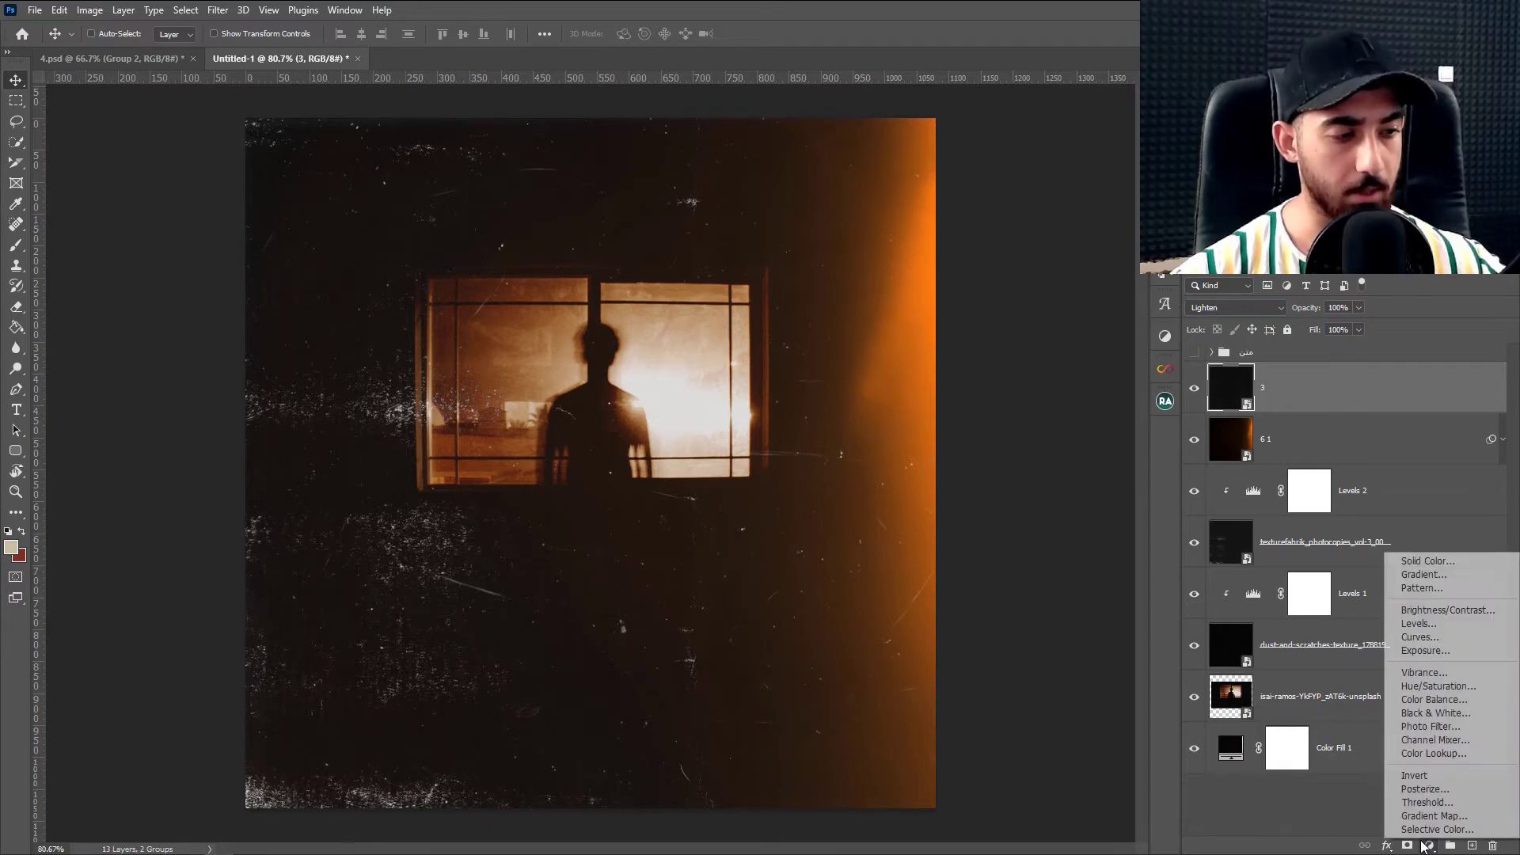
pyautogui.click(1408, 623)
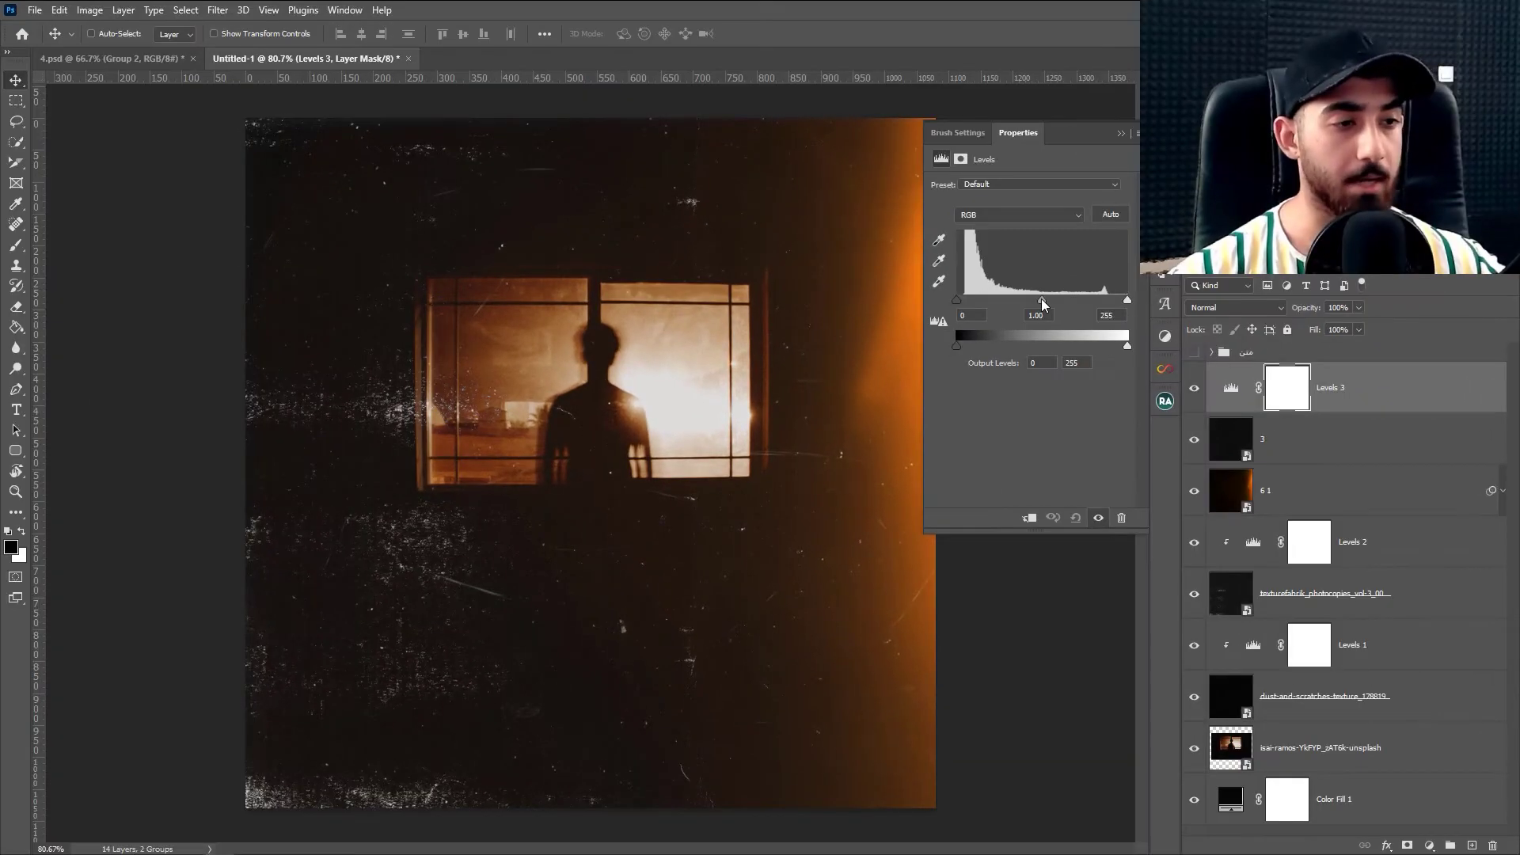
pyautogui.moveTo(1043, 299); pyautogui.dragTo(1049, 302)
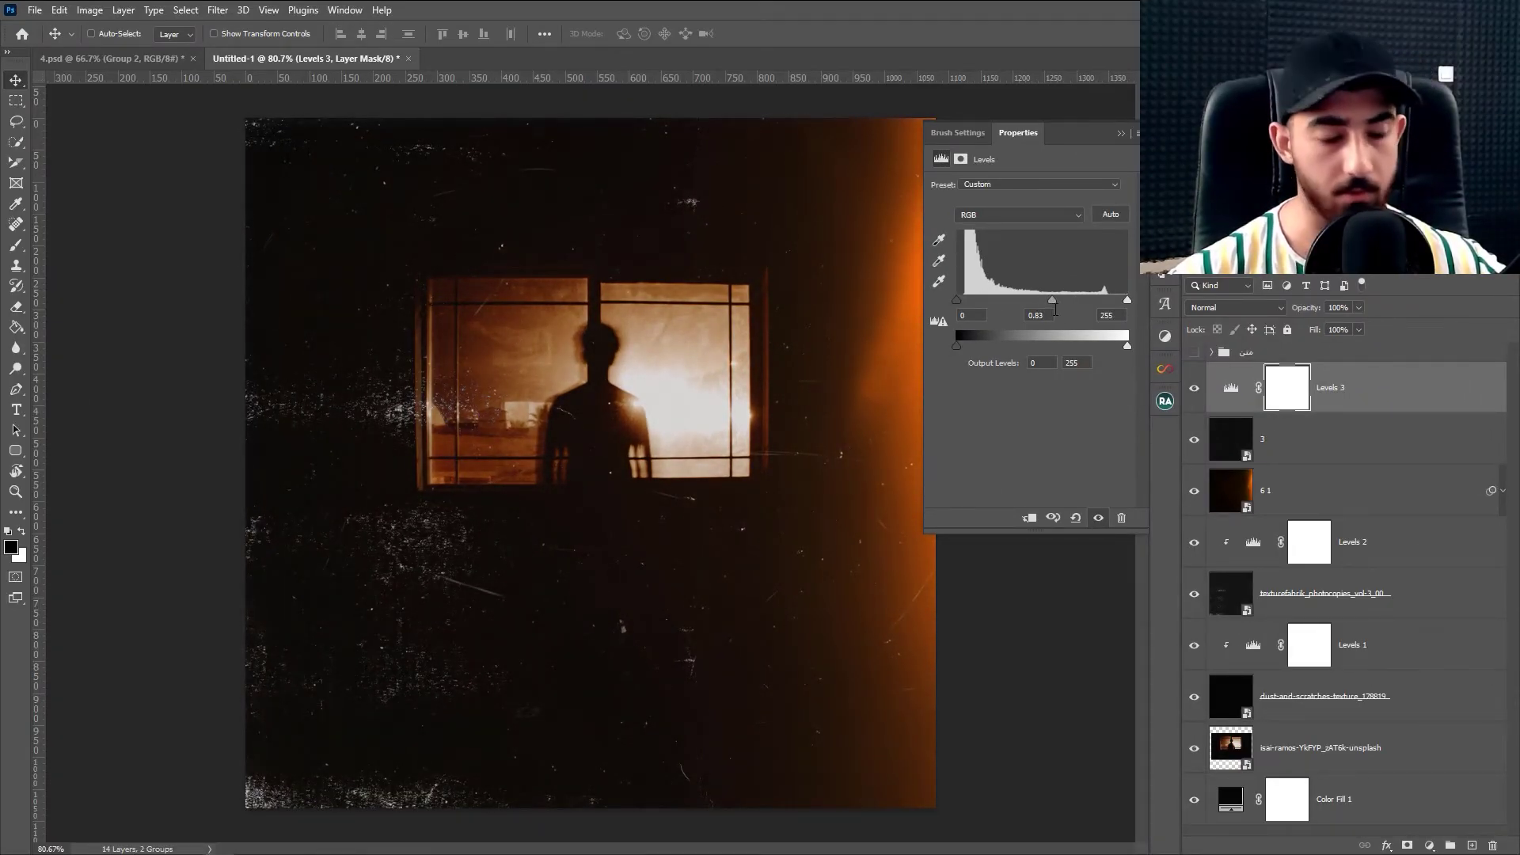
pyautogui.click(1325, 392)
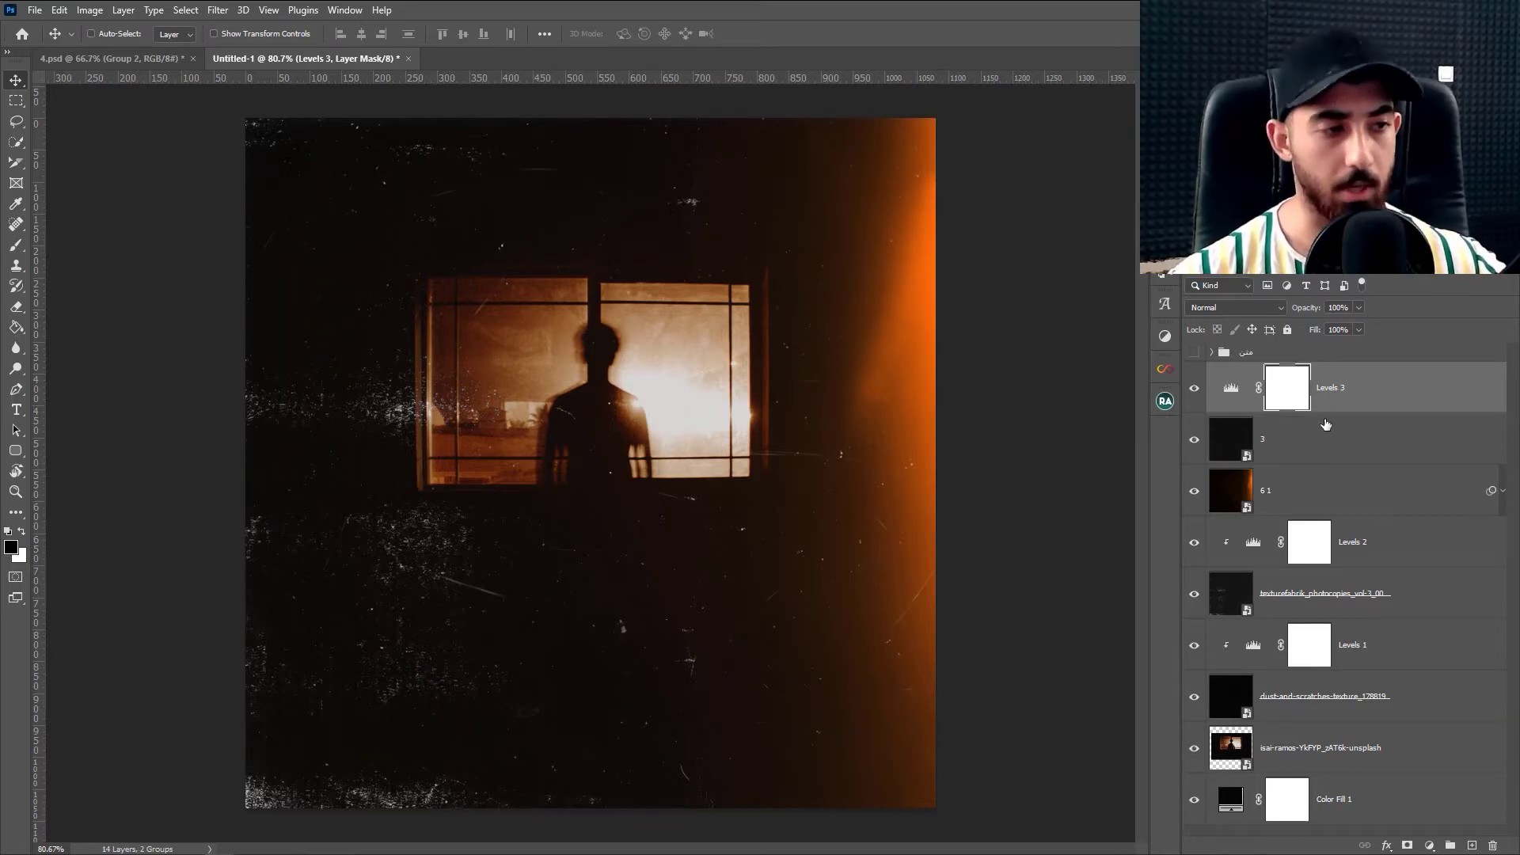
# Show the text group متن at the top of the layer stack and inspect its calligraphy and torn-tape lettering up close
pyautogui.click(1193, 354)
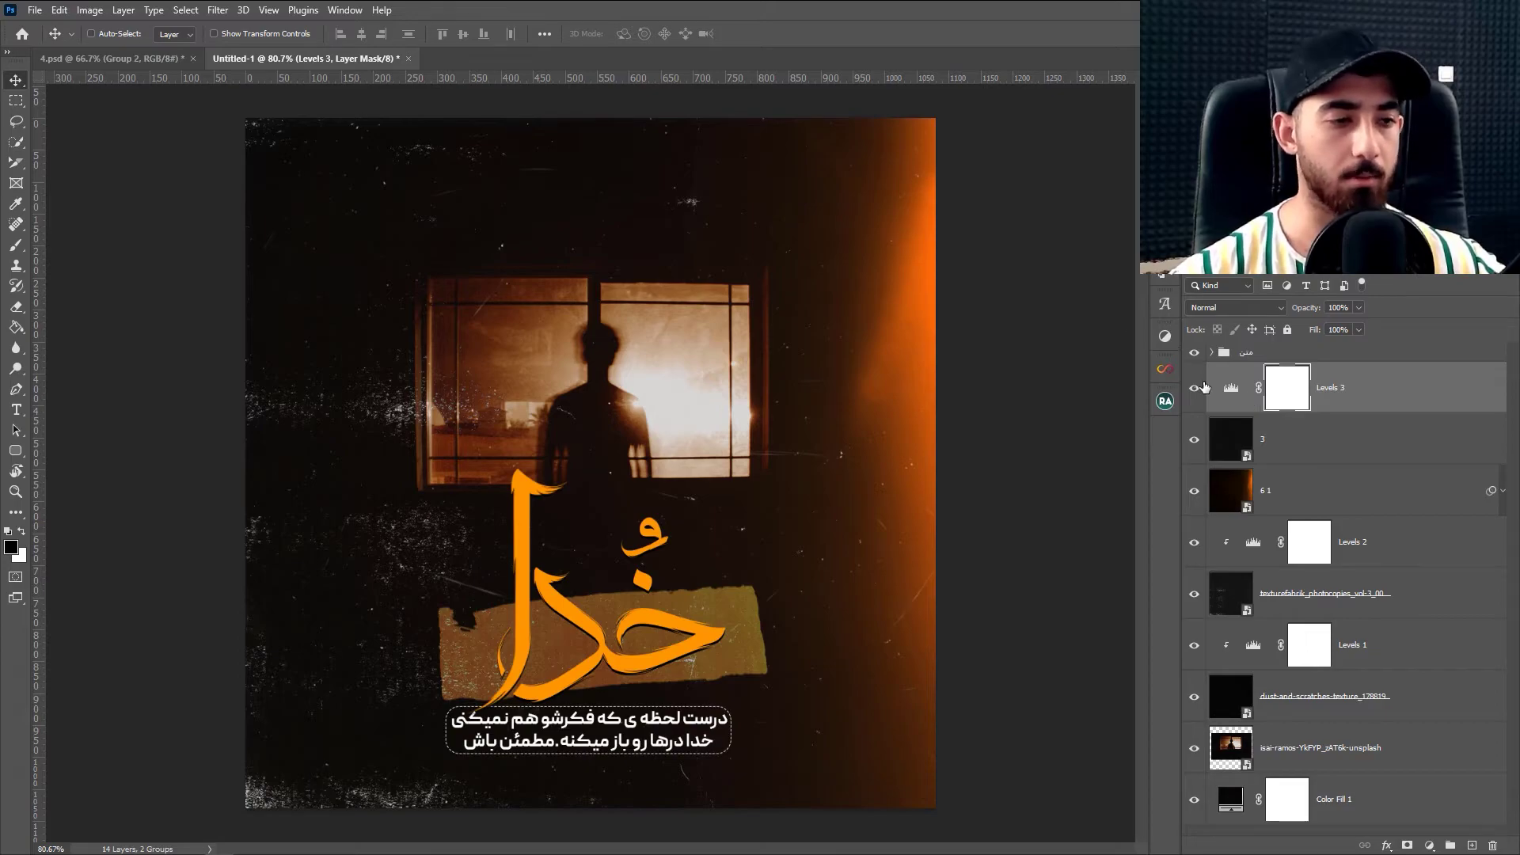
pyautogui.click(1261, 360)
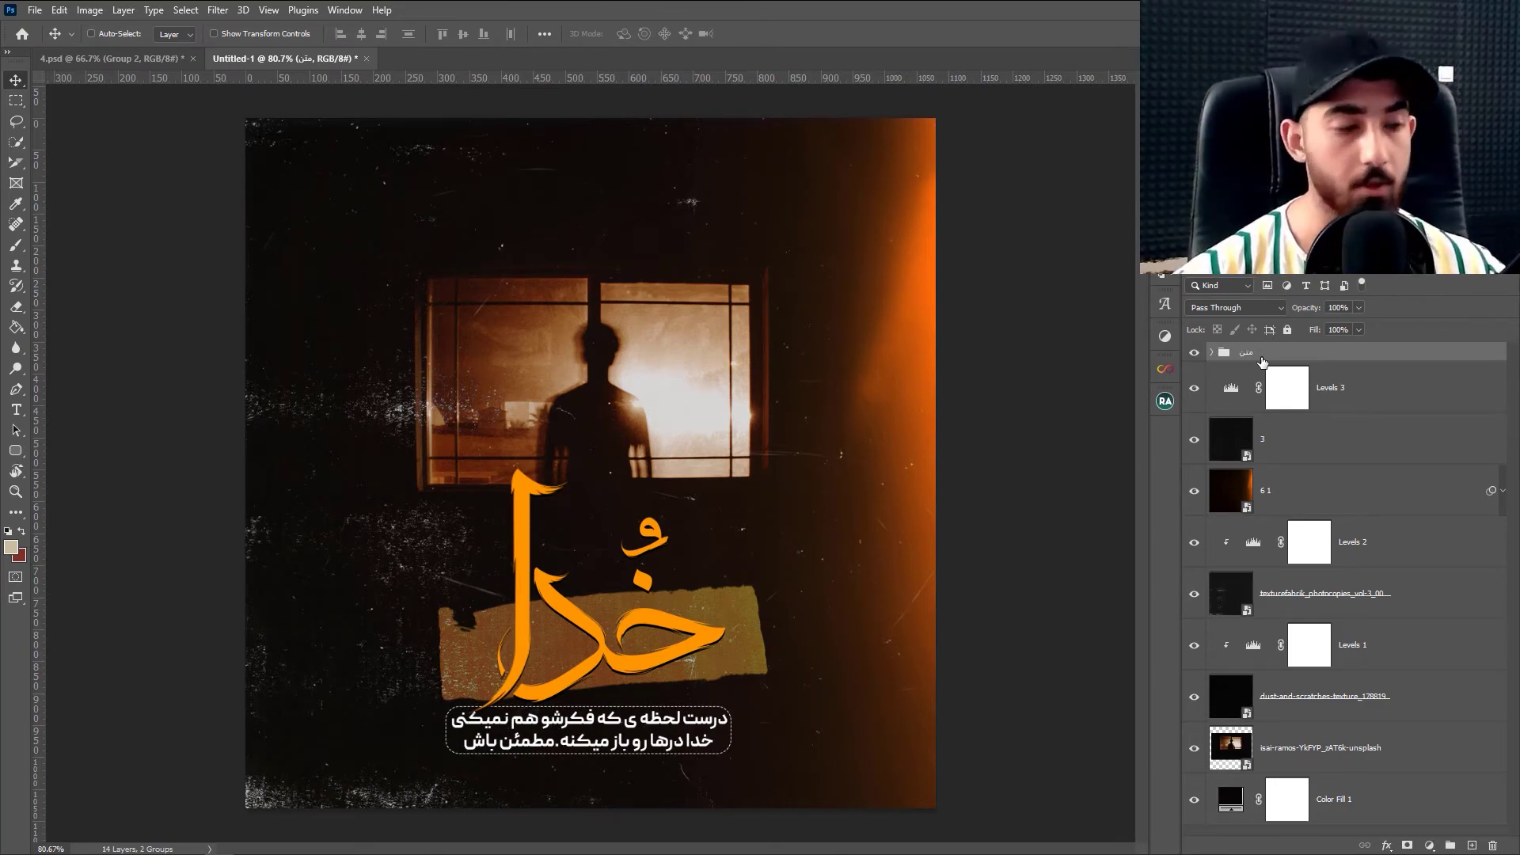
pyautogui.scroll(3, 514, 705)
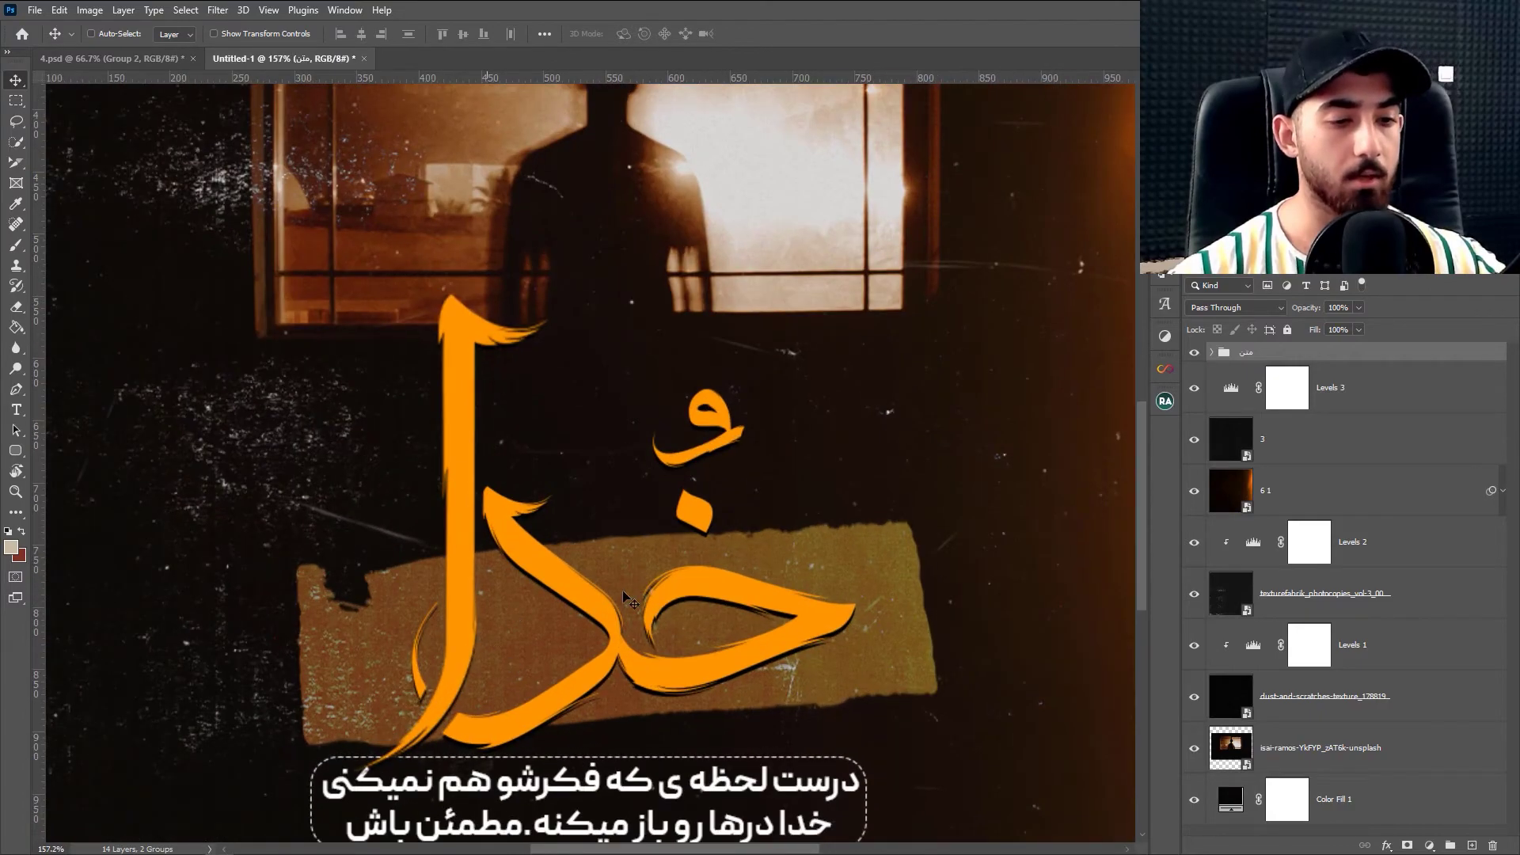
pyautogui.scroll(-3, 376, 751)
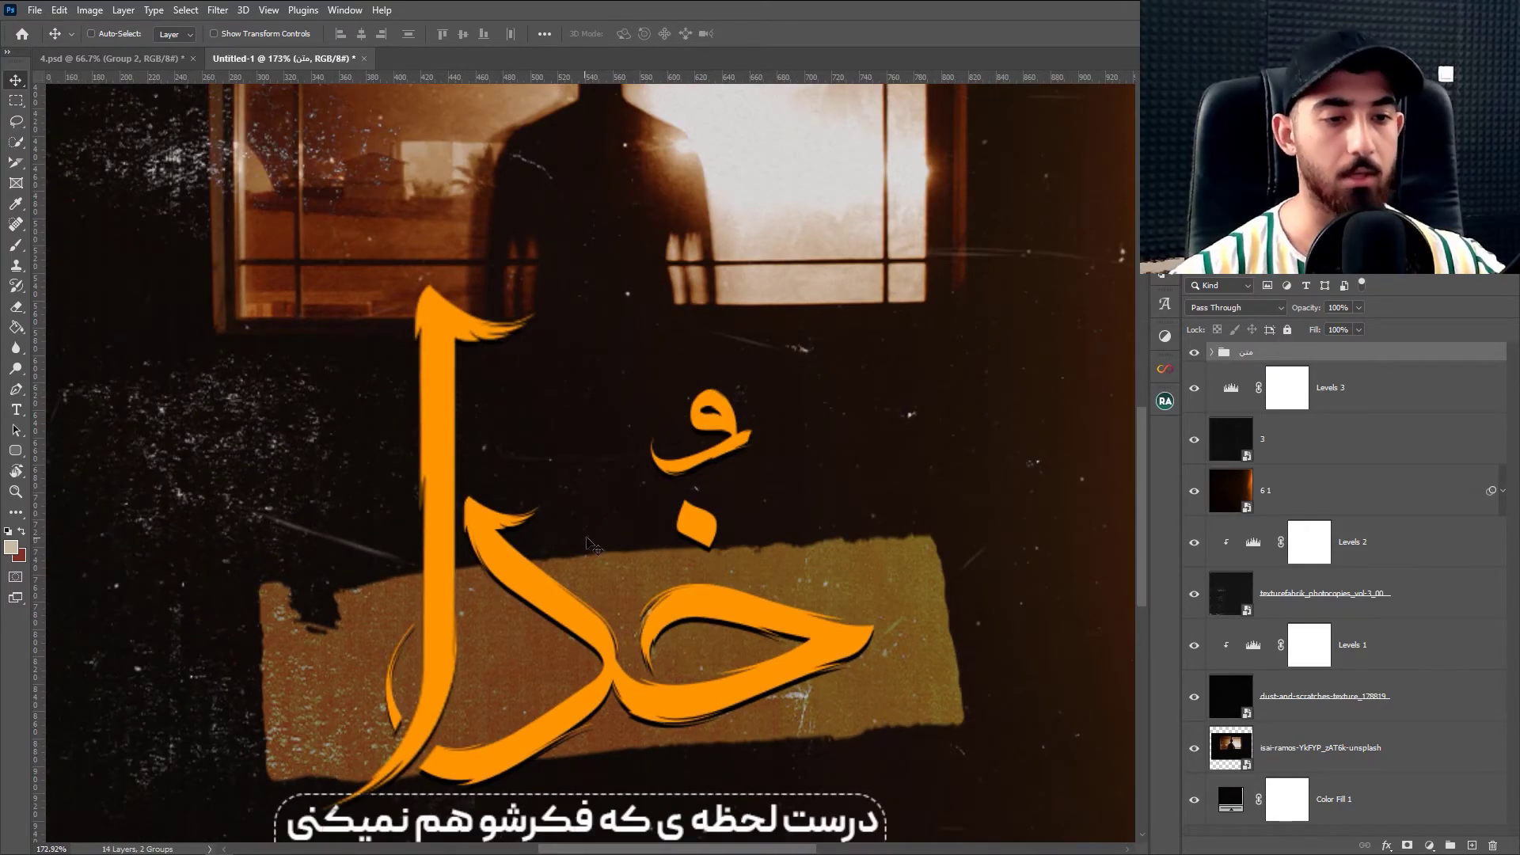
pyautogui.scroll(2, 589, 538)
pyautogui.scroll(-1, 590, 539)
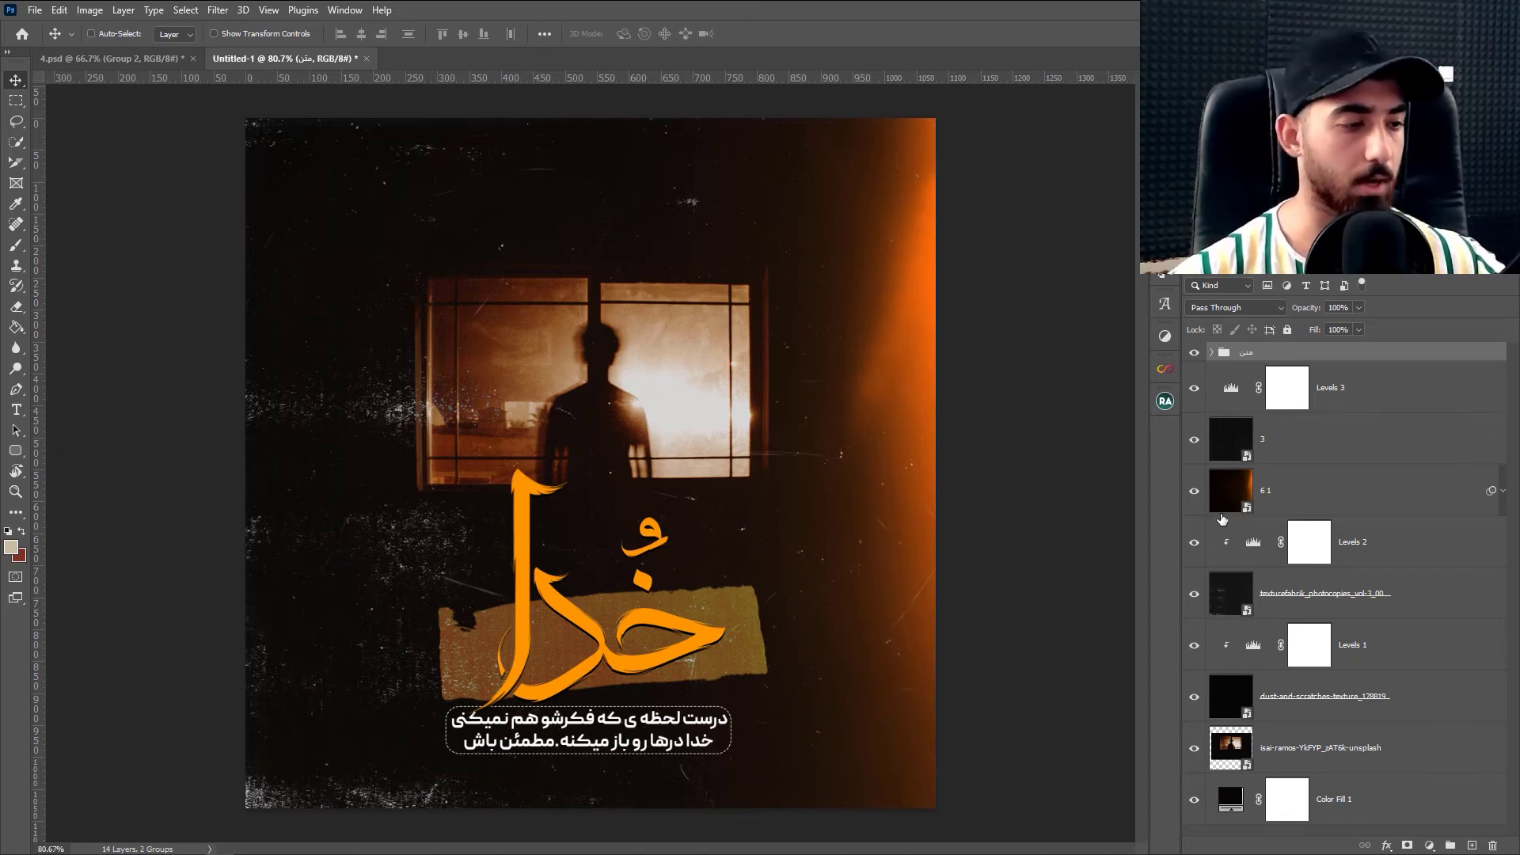
# Add a Hue/Saturation adjustment above the text group and set its hue to -180
pyautogui.click(1428, 845)
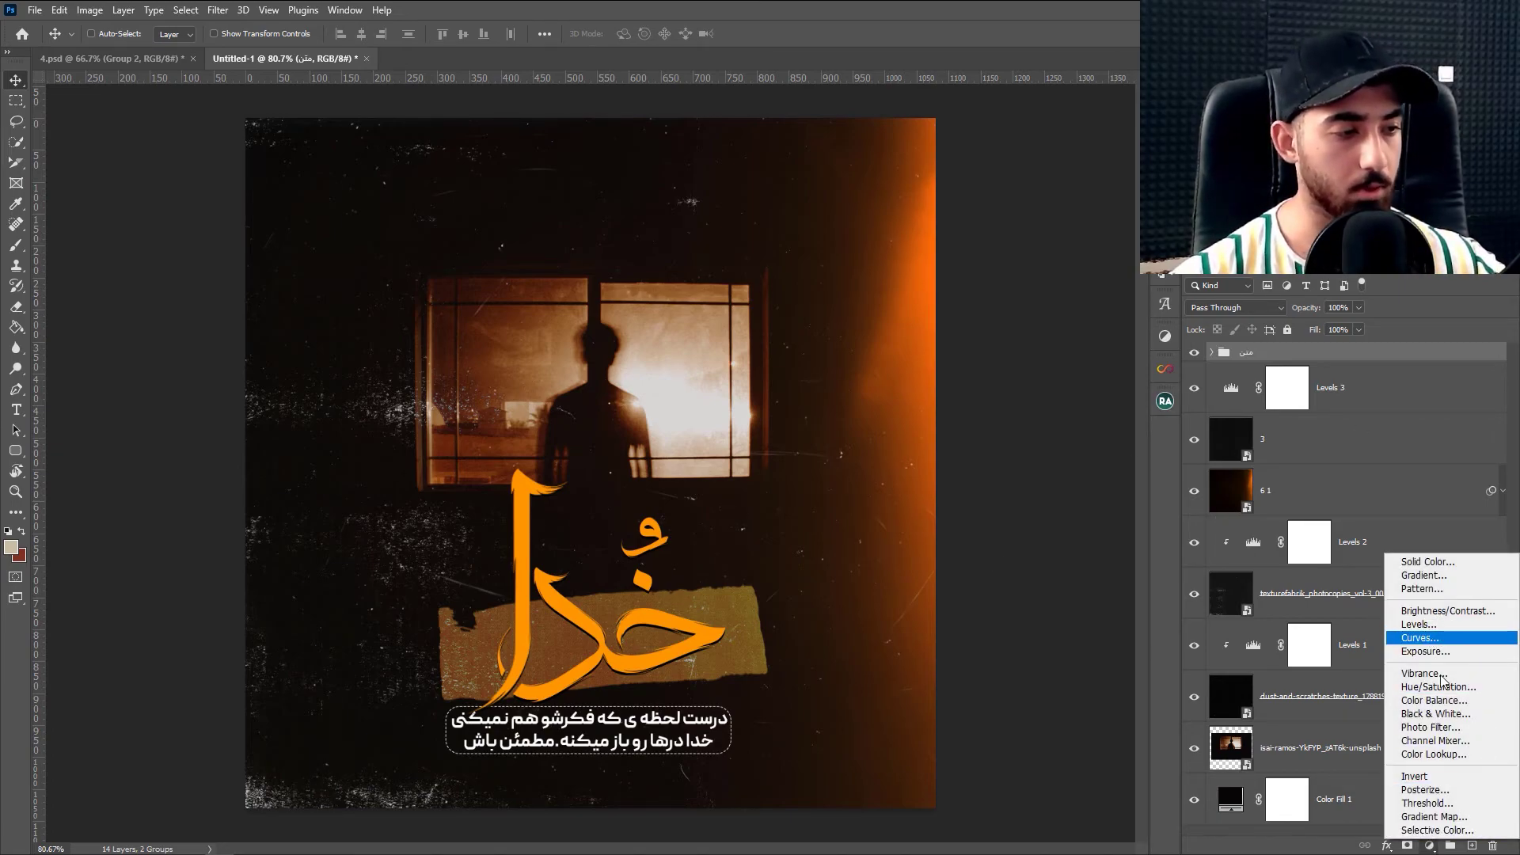
pyautogui.click(1472, 686)
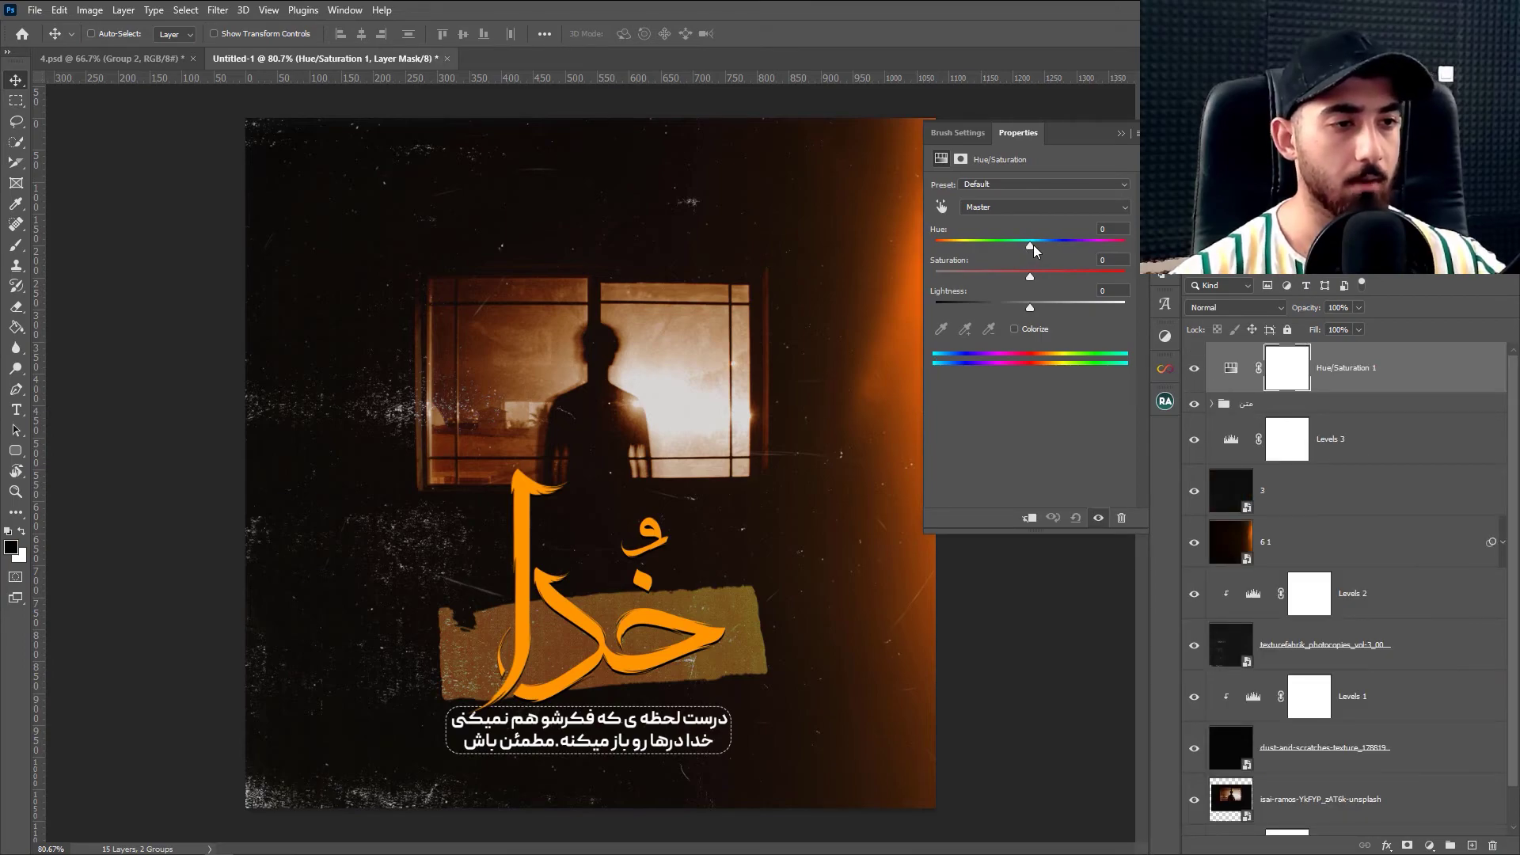
pyautogui.moveTo(1031, 243); pyautogui.dragTo(932, 263)
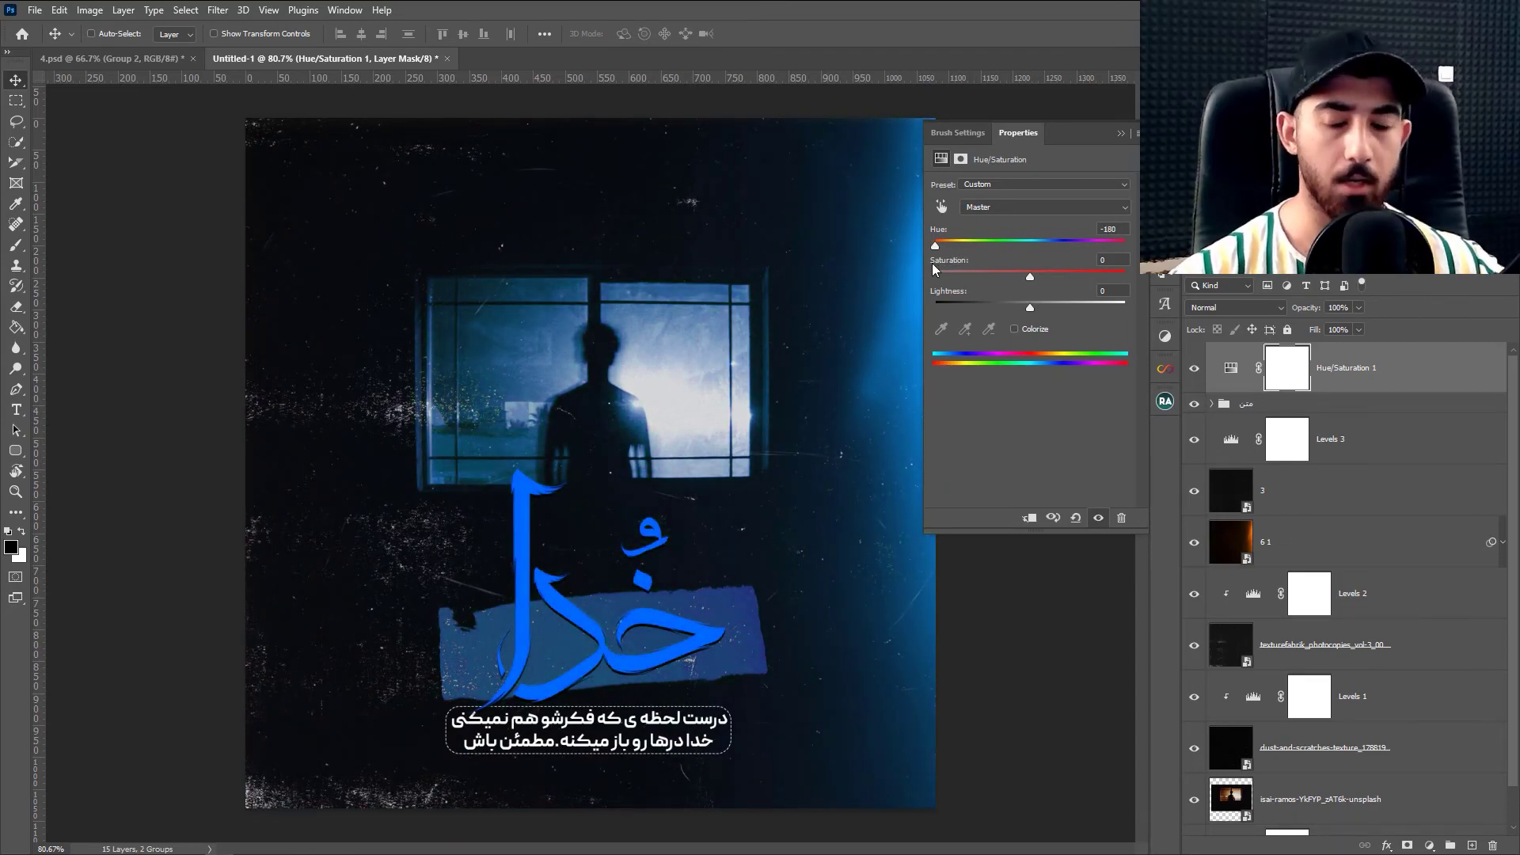